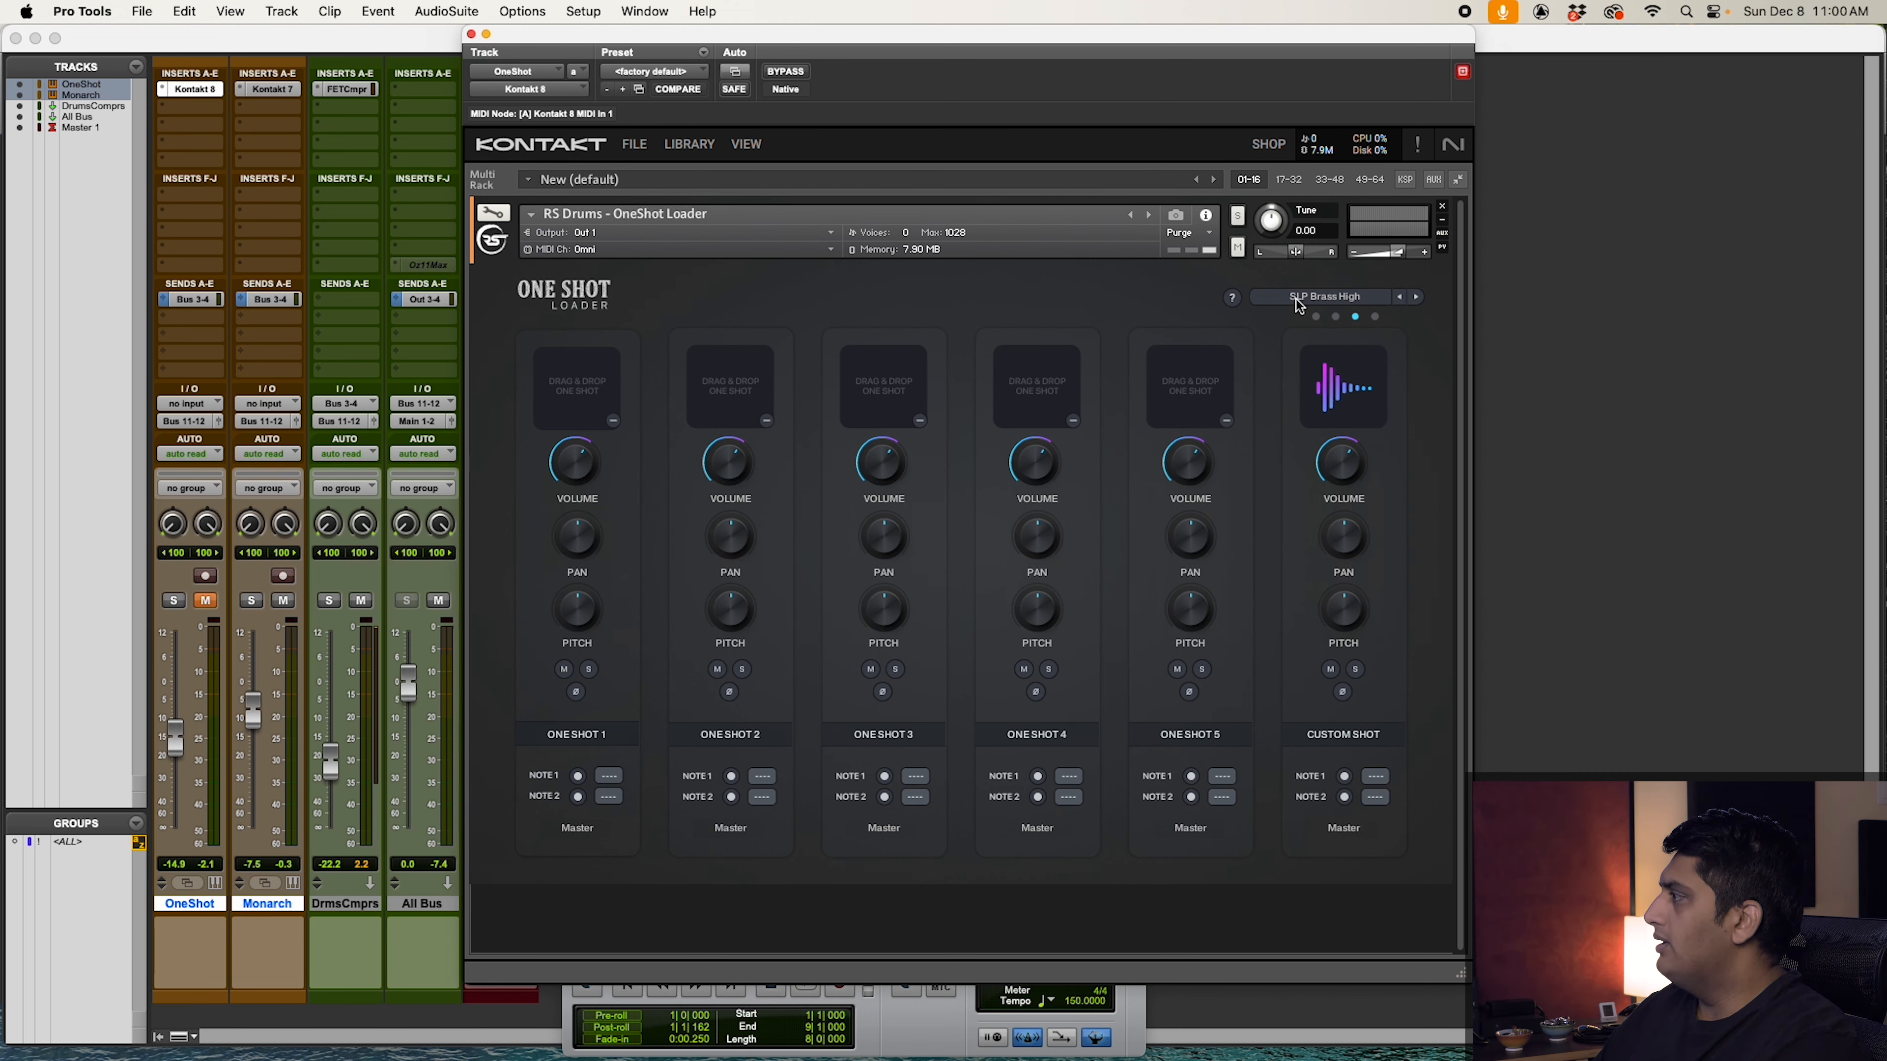
# Step: Examine the list of custom one shots available in the OneShot Loader
pyautogui.click(1295, 299)
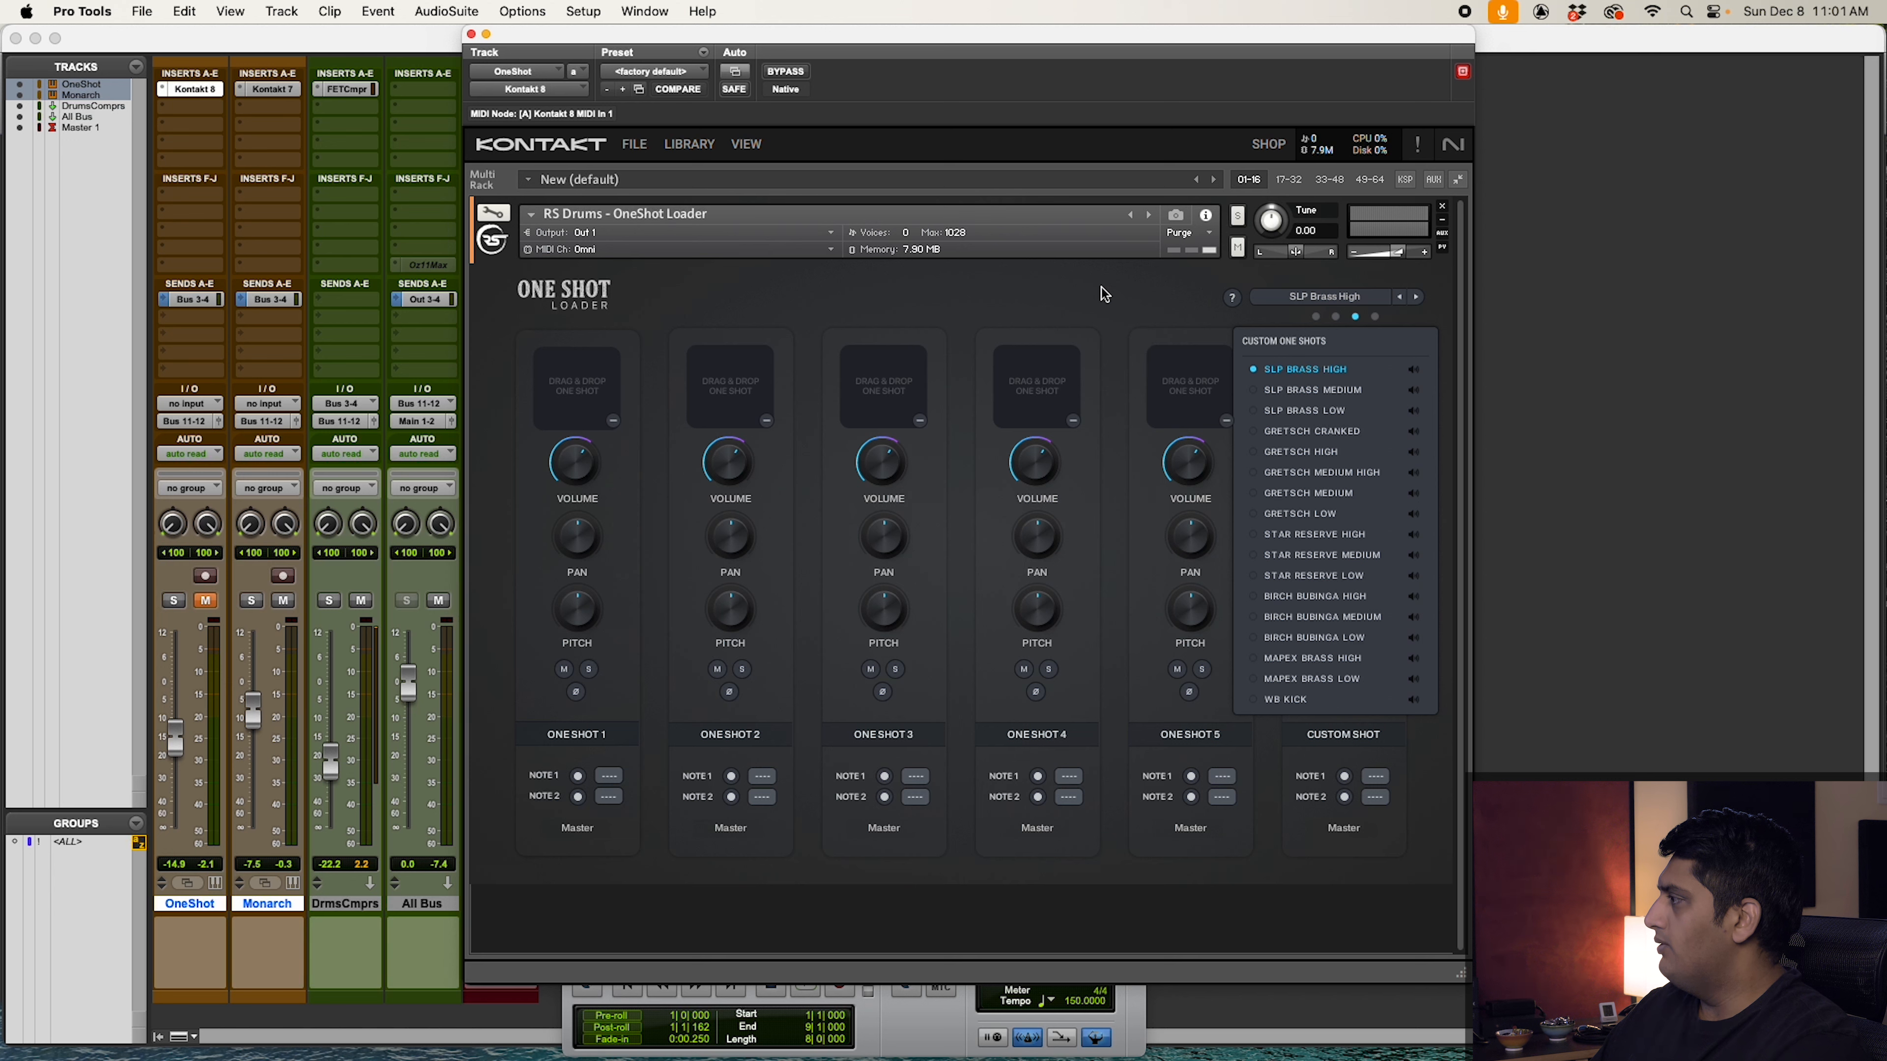
pyautogui.click(1113, 295)
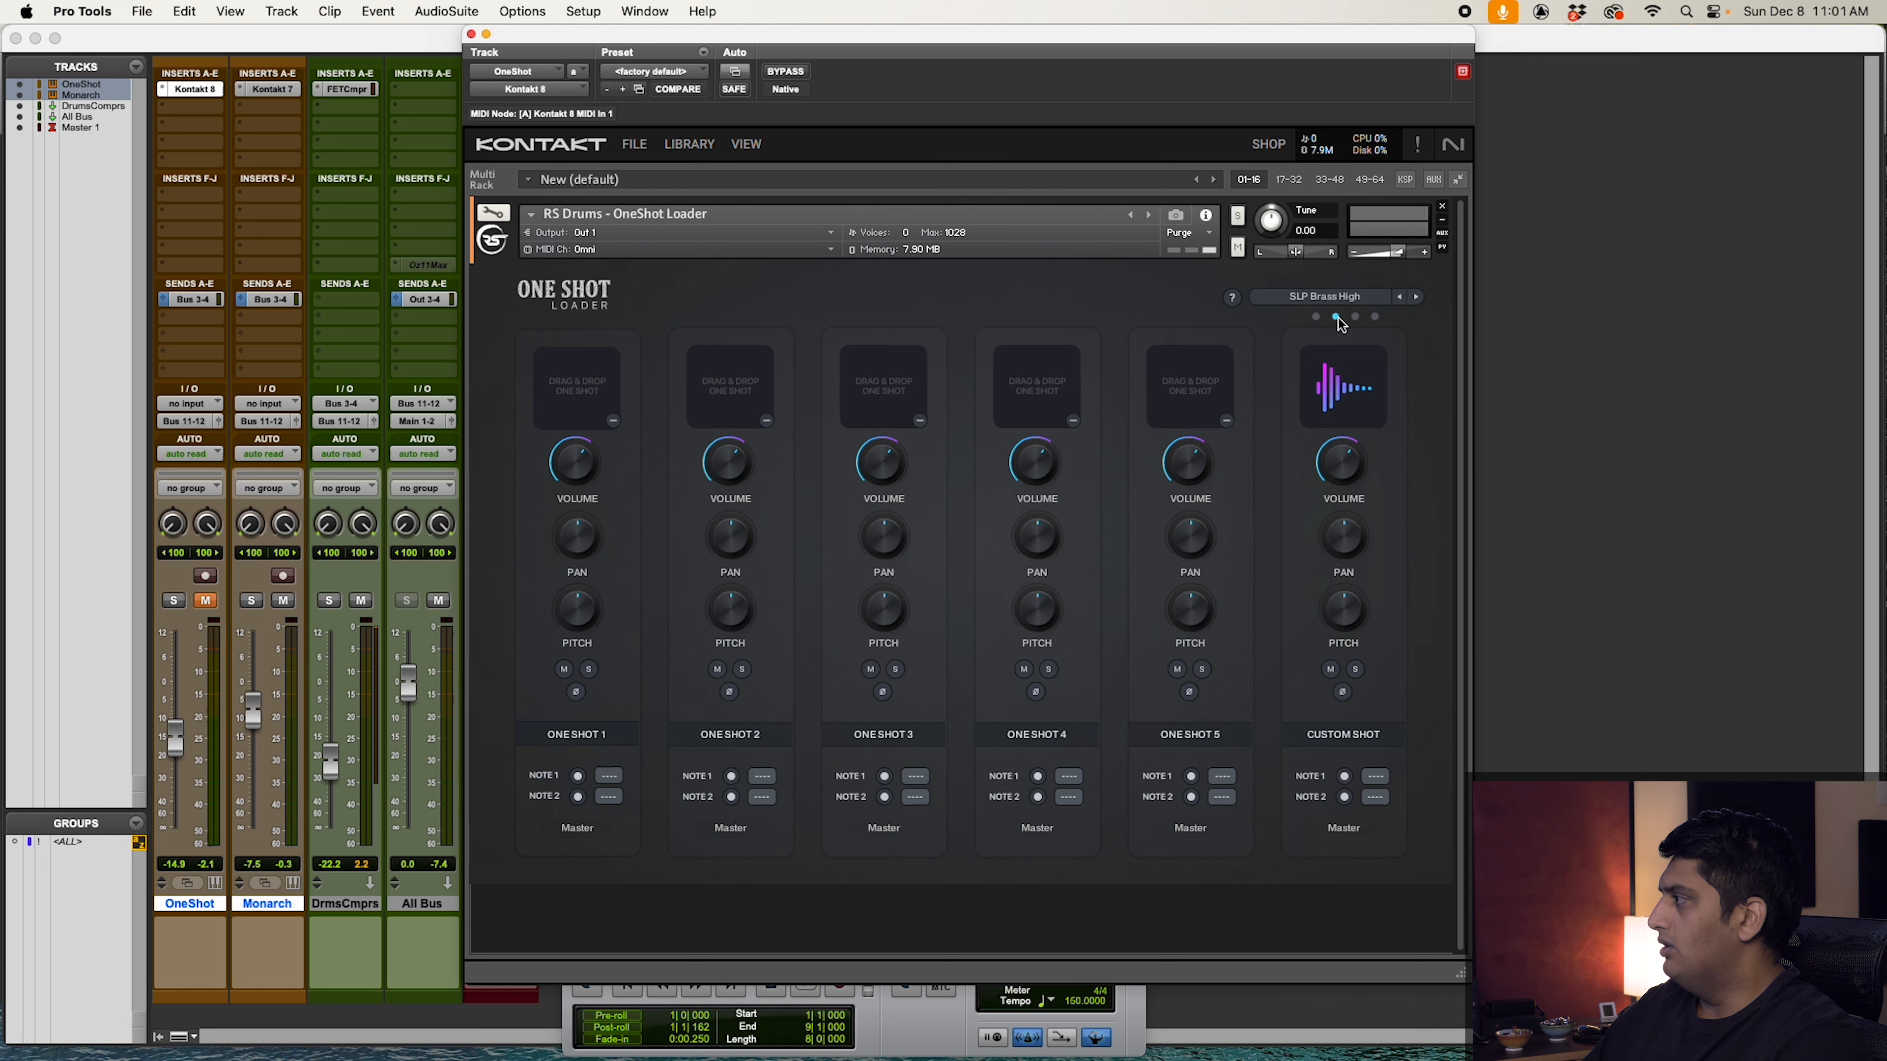
pyautogui.click(1355, 317)
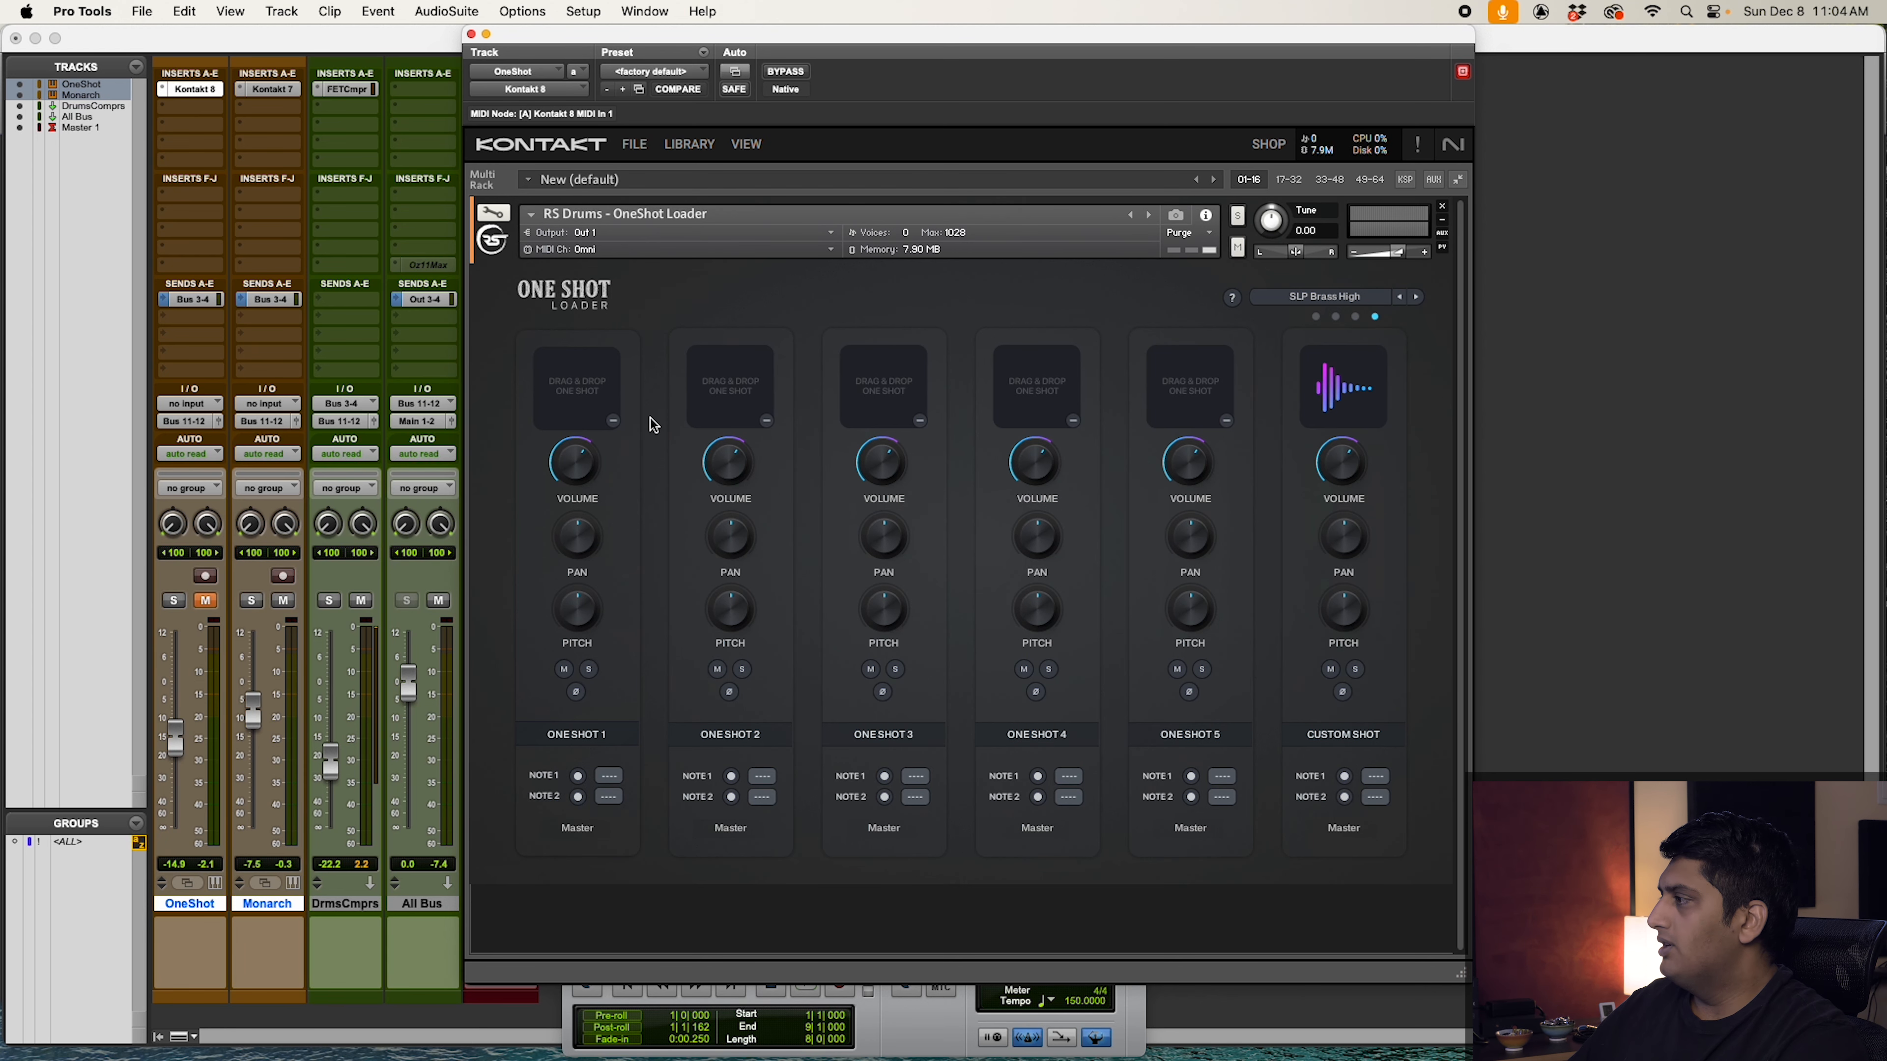
# Step: Load Starclassic Maple High Close.wav from Finder into One Shot 1, audition it and clear the slot
pyautogui.press('super+Tab')
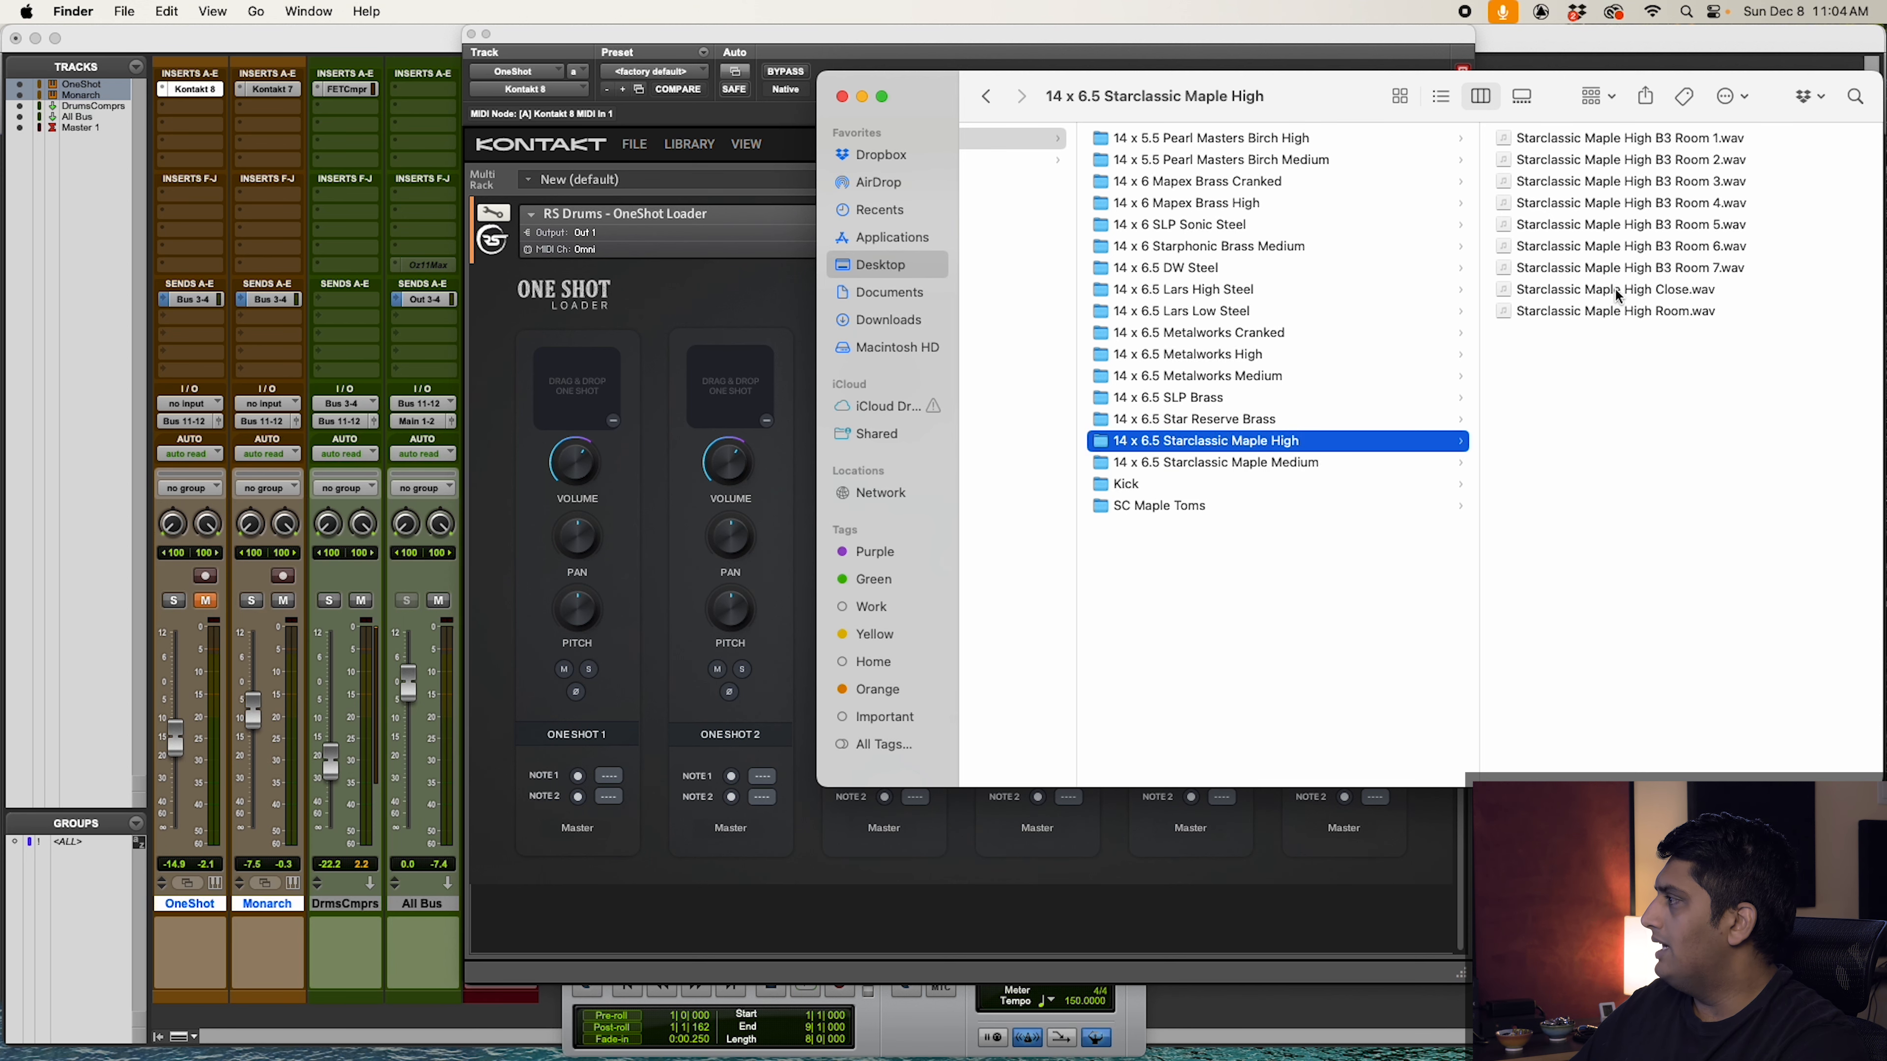
pyautogui.moveTo(1614, 288); pyautogui.dragTo(583, 400)
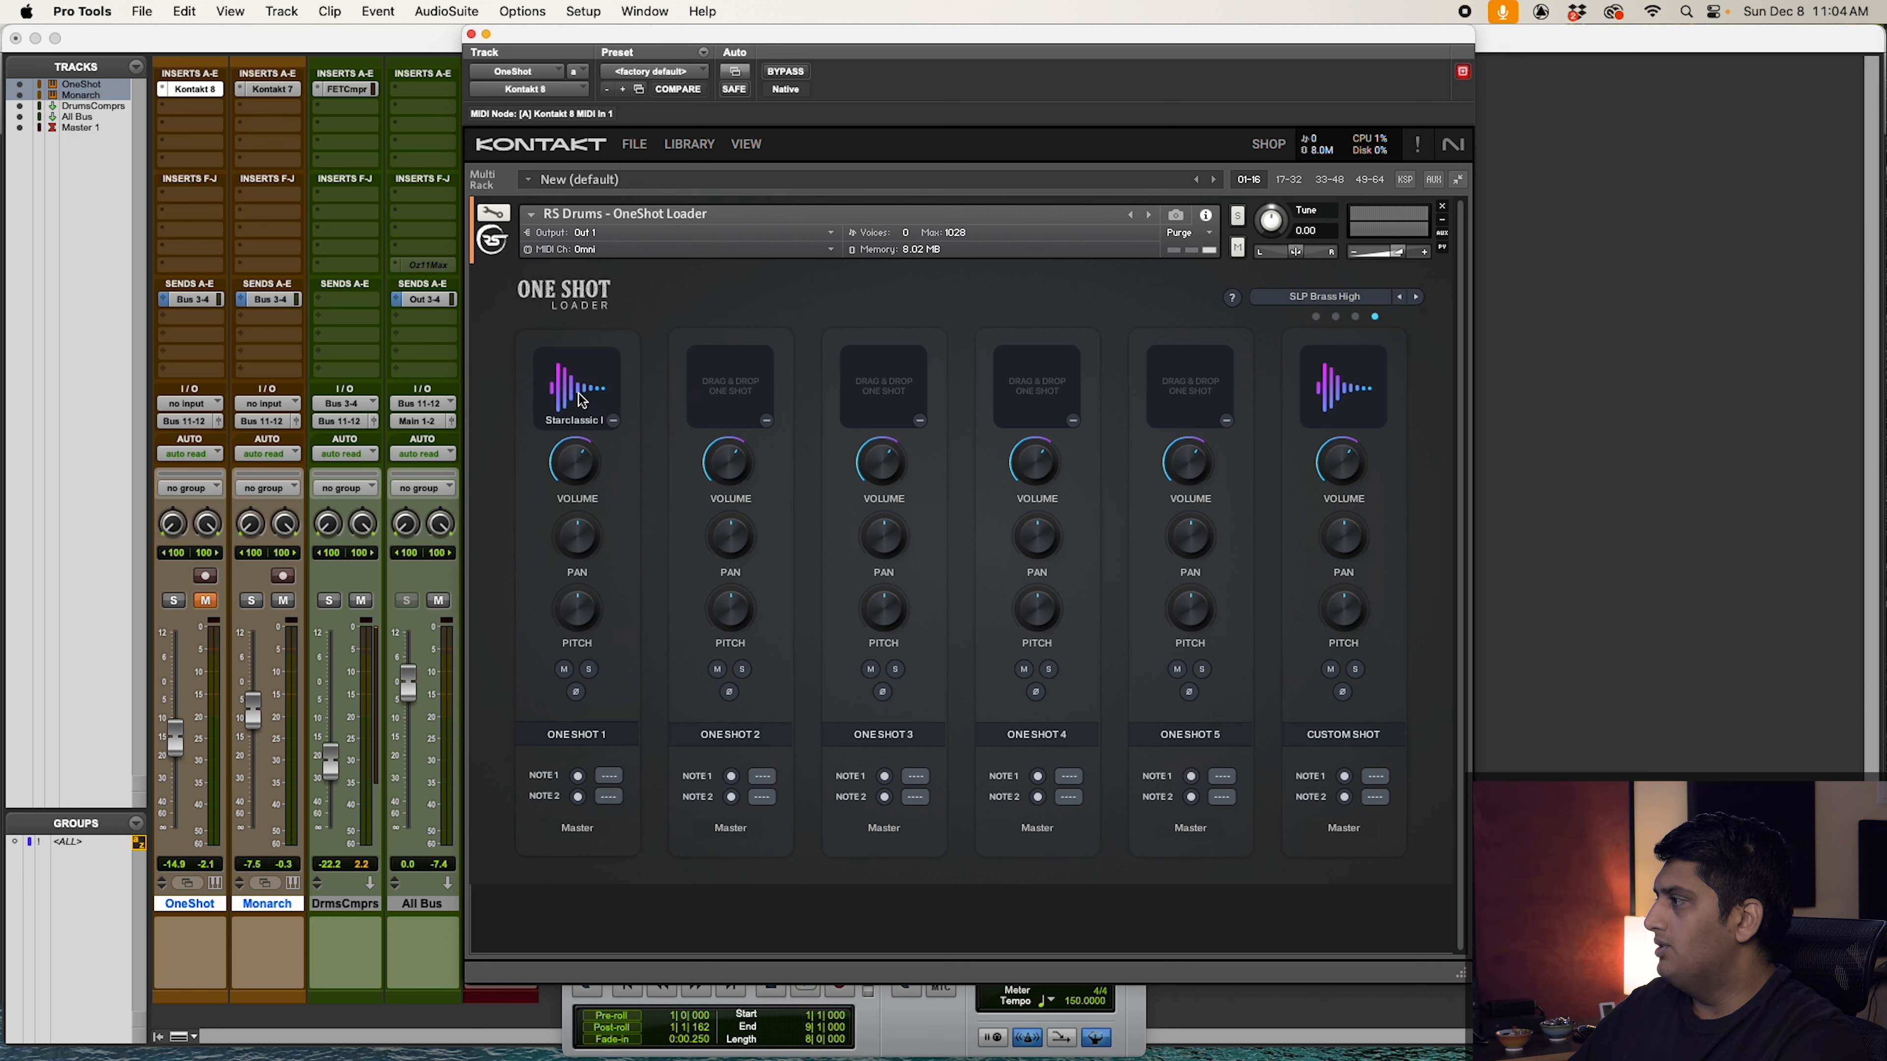
pyautogui.click(206, 605)
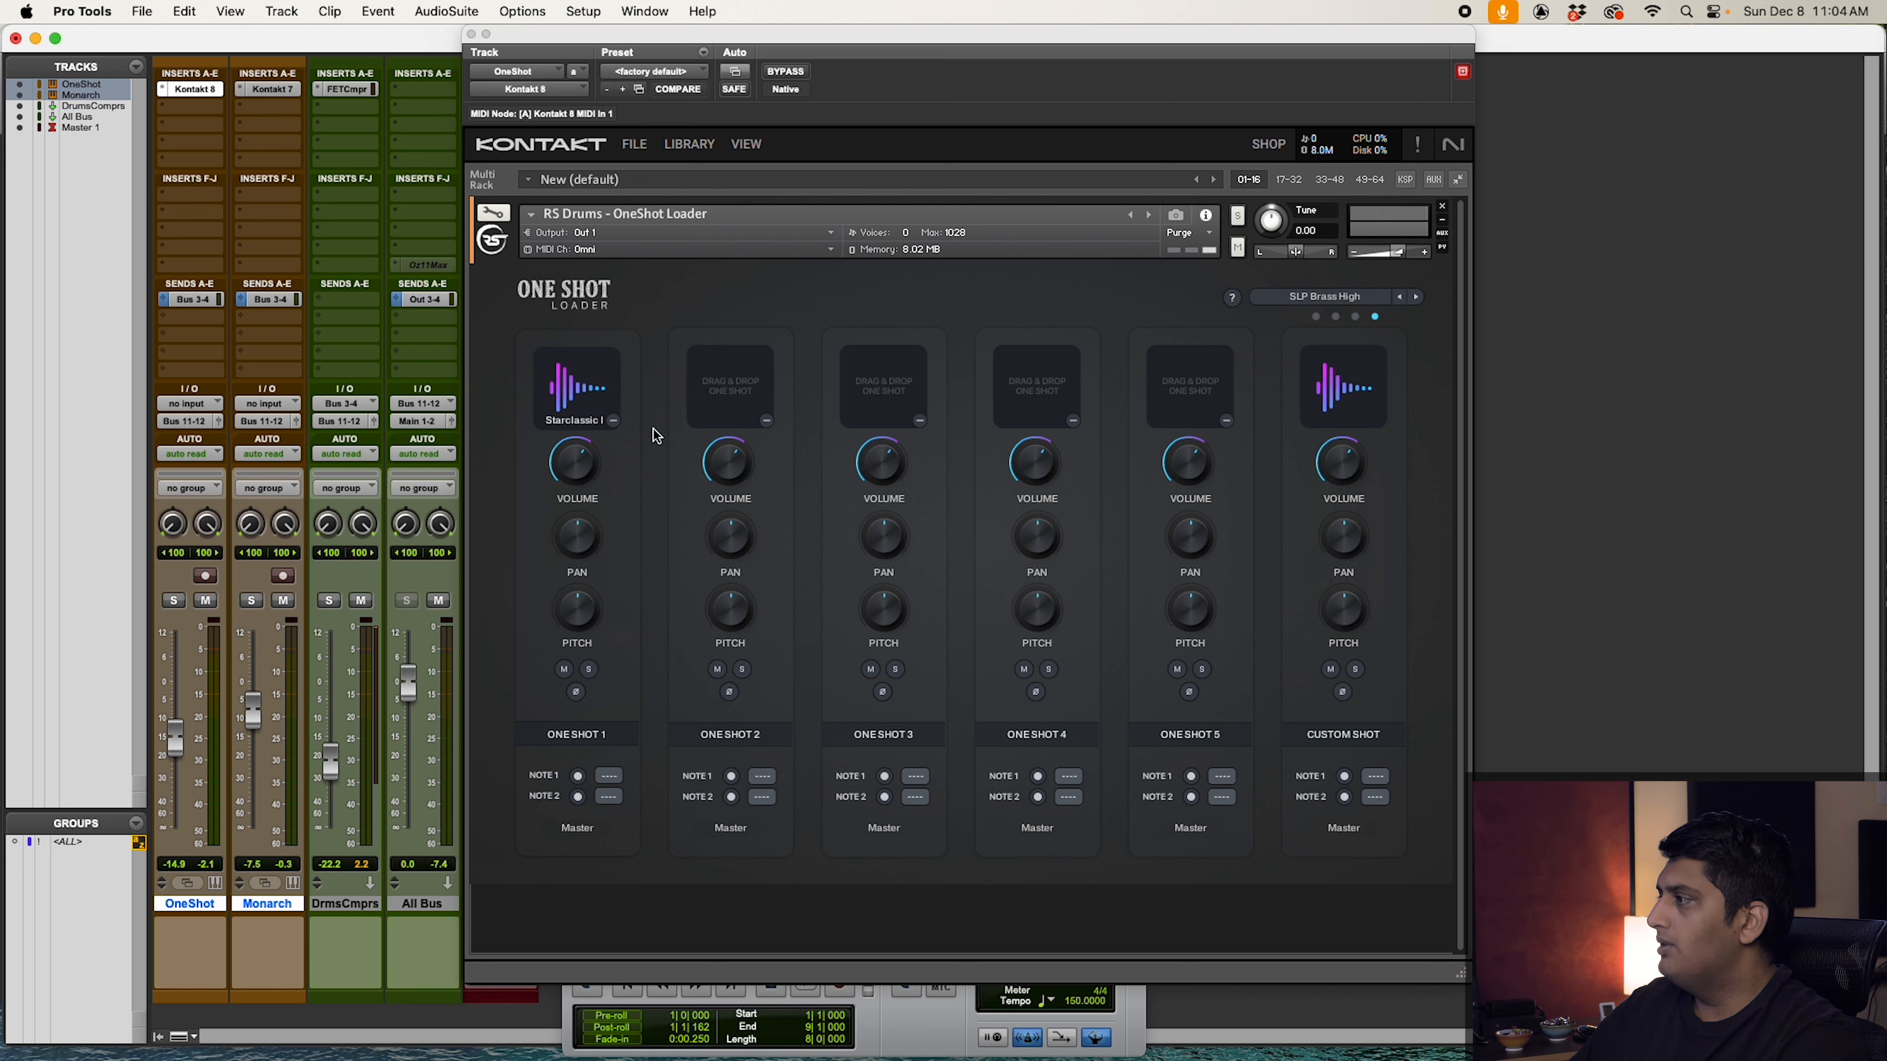
pyautogui.click(575, 394)
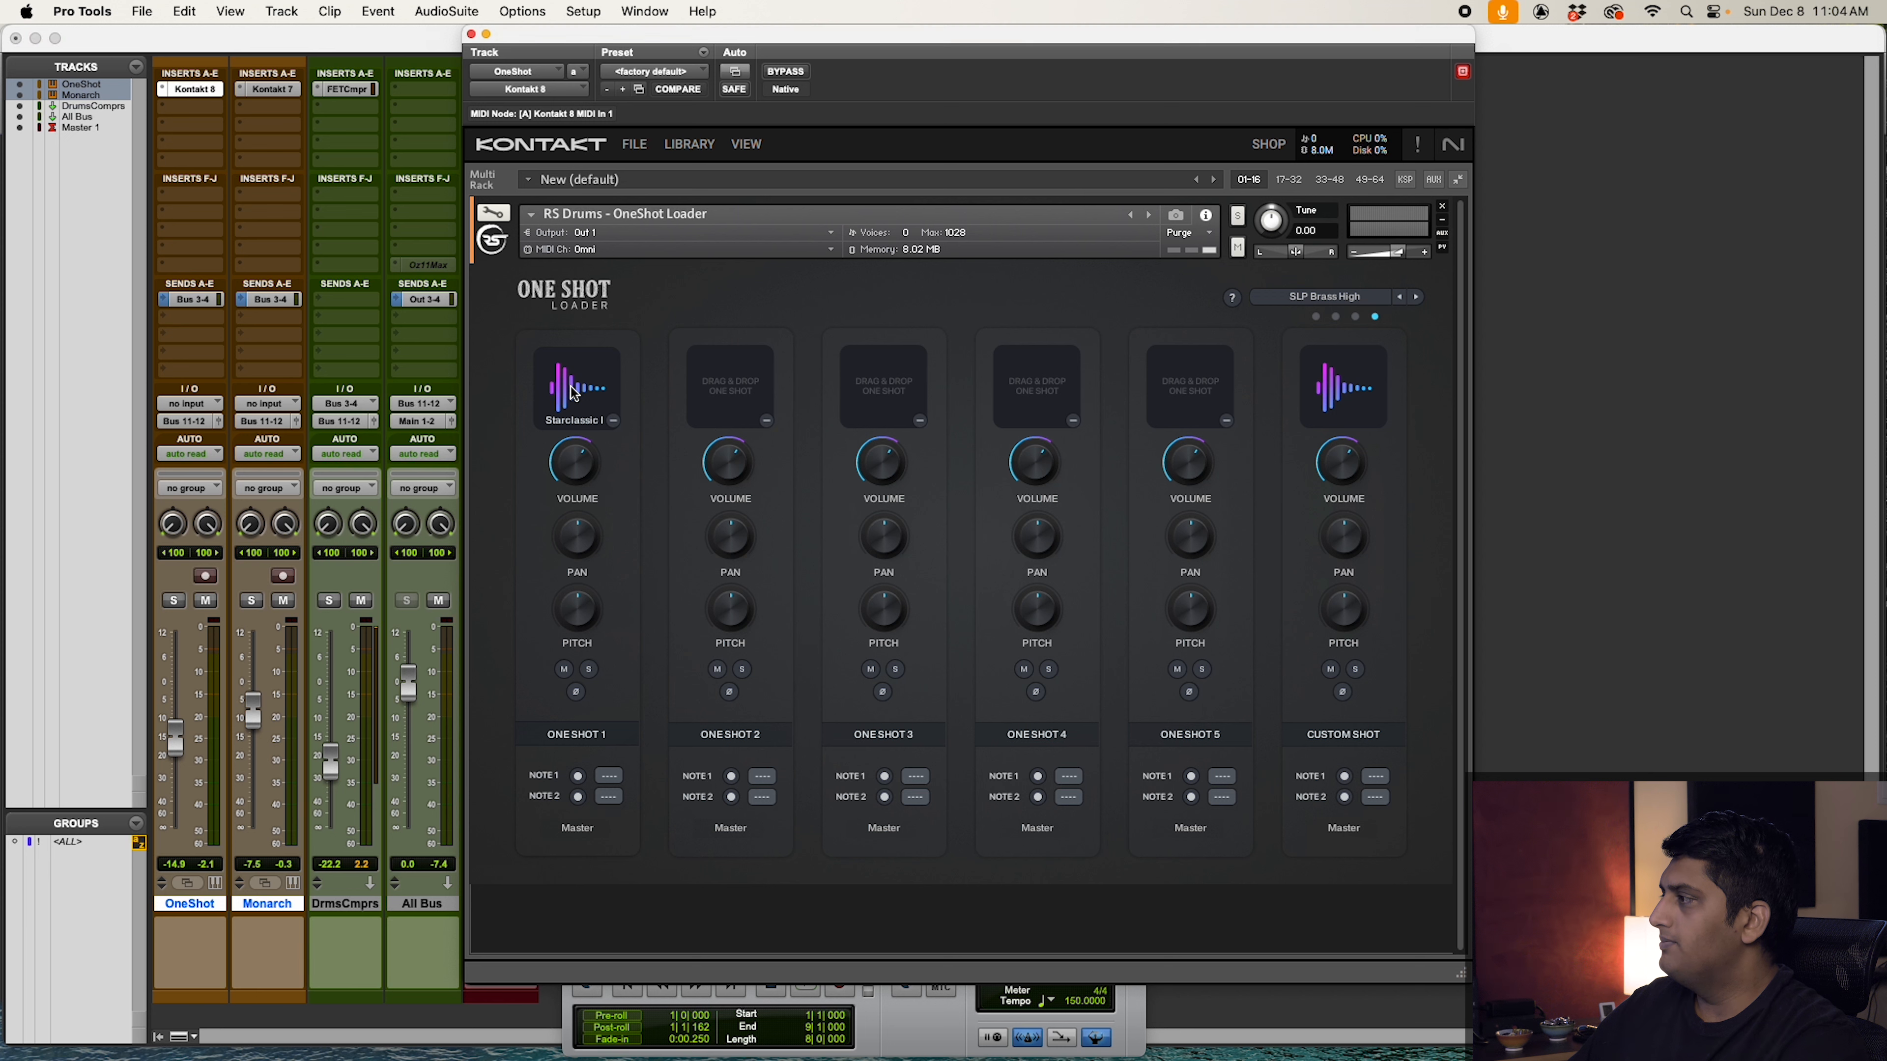
pyautogui.click(613, 420)
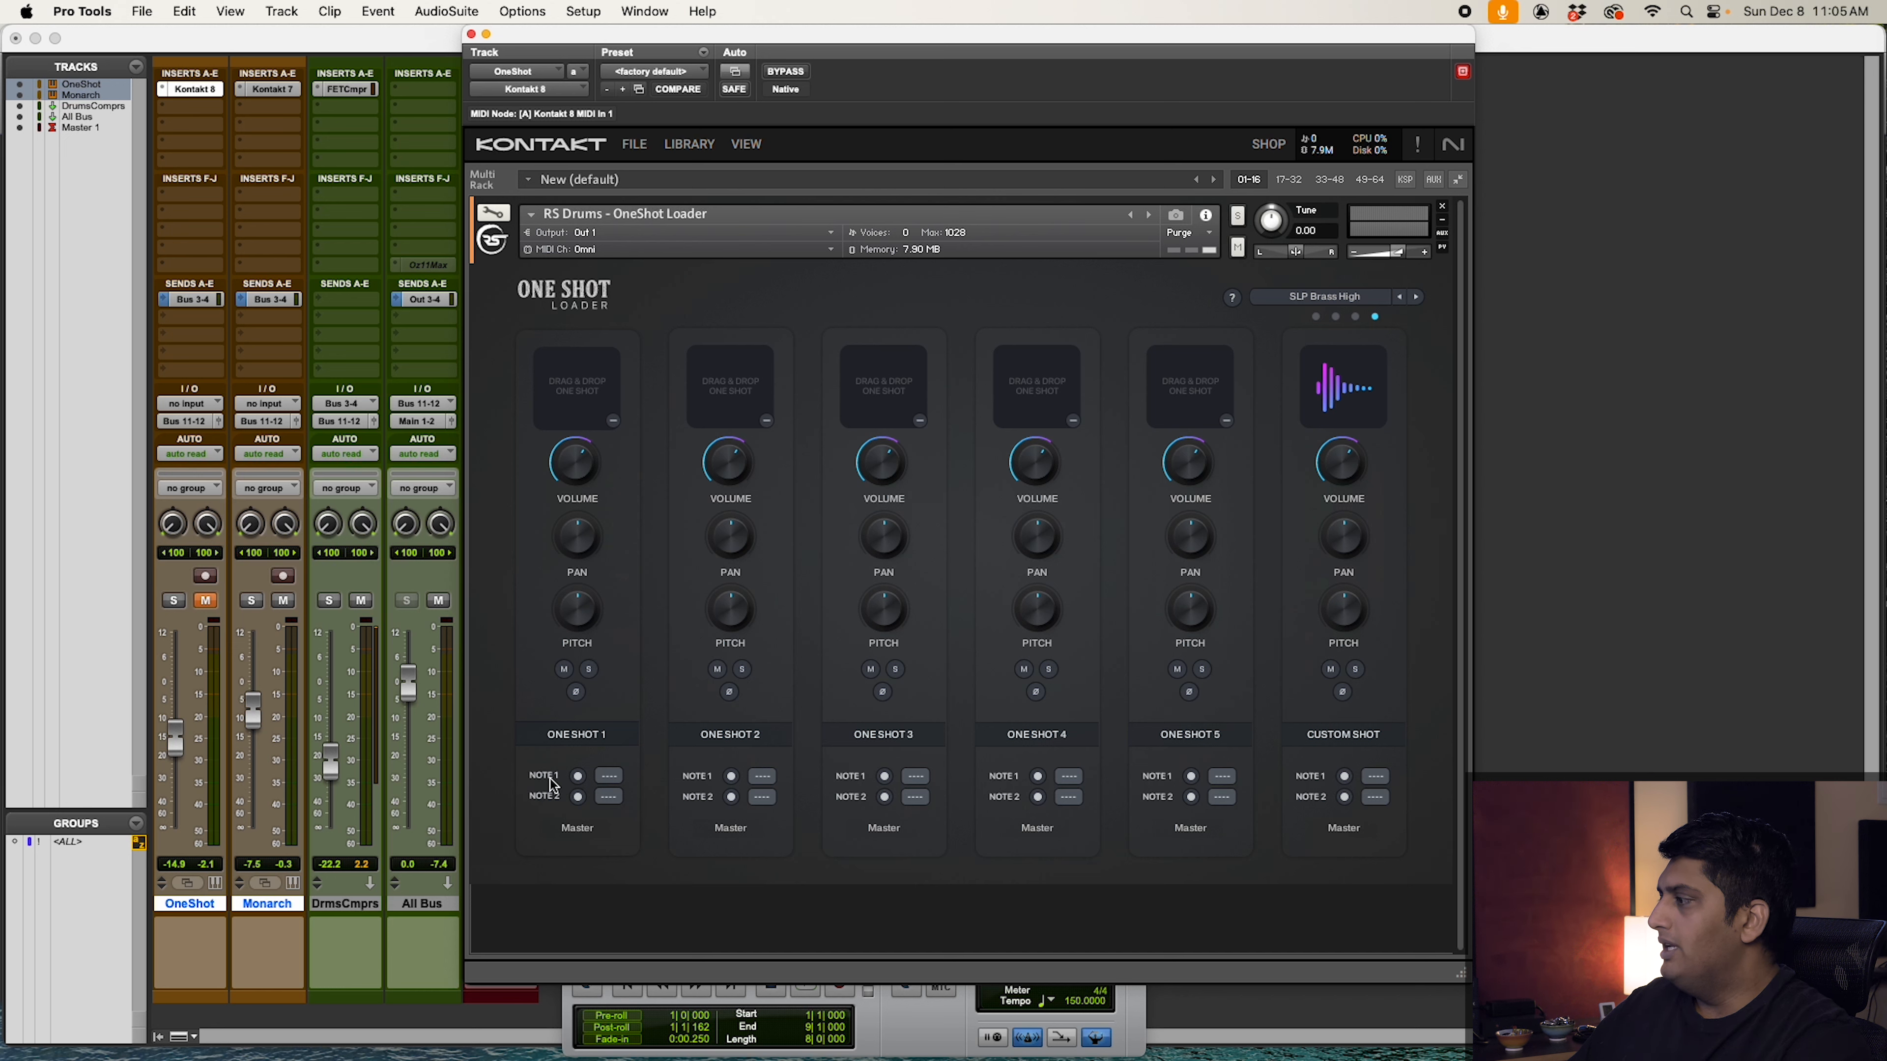
# Step: Assign C-2 as Note 1 for both One Shot 1 and One Shot 2, and reset the assignments
pyautogui.click(610, 779)
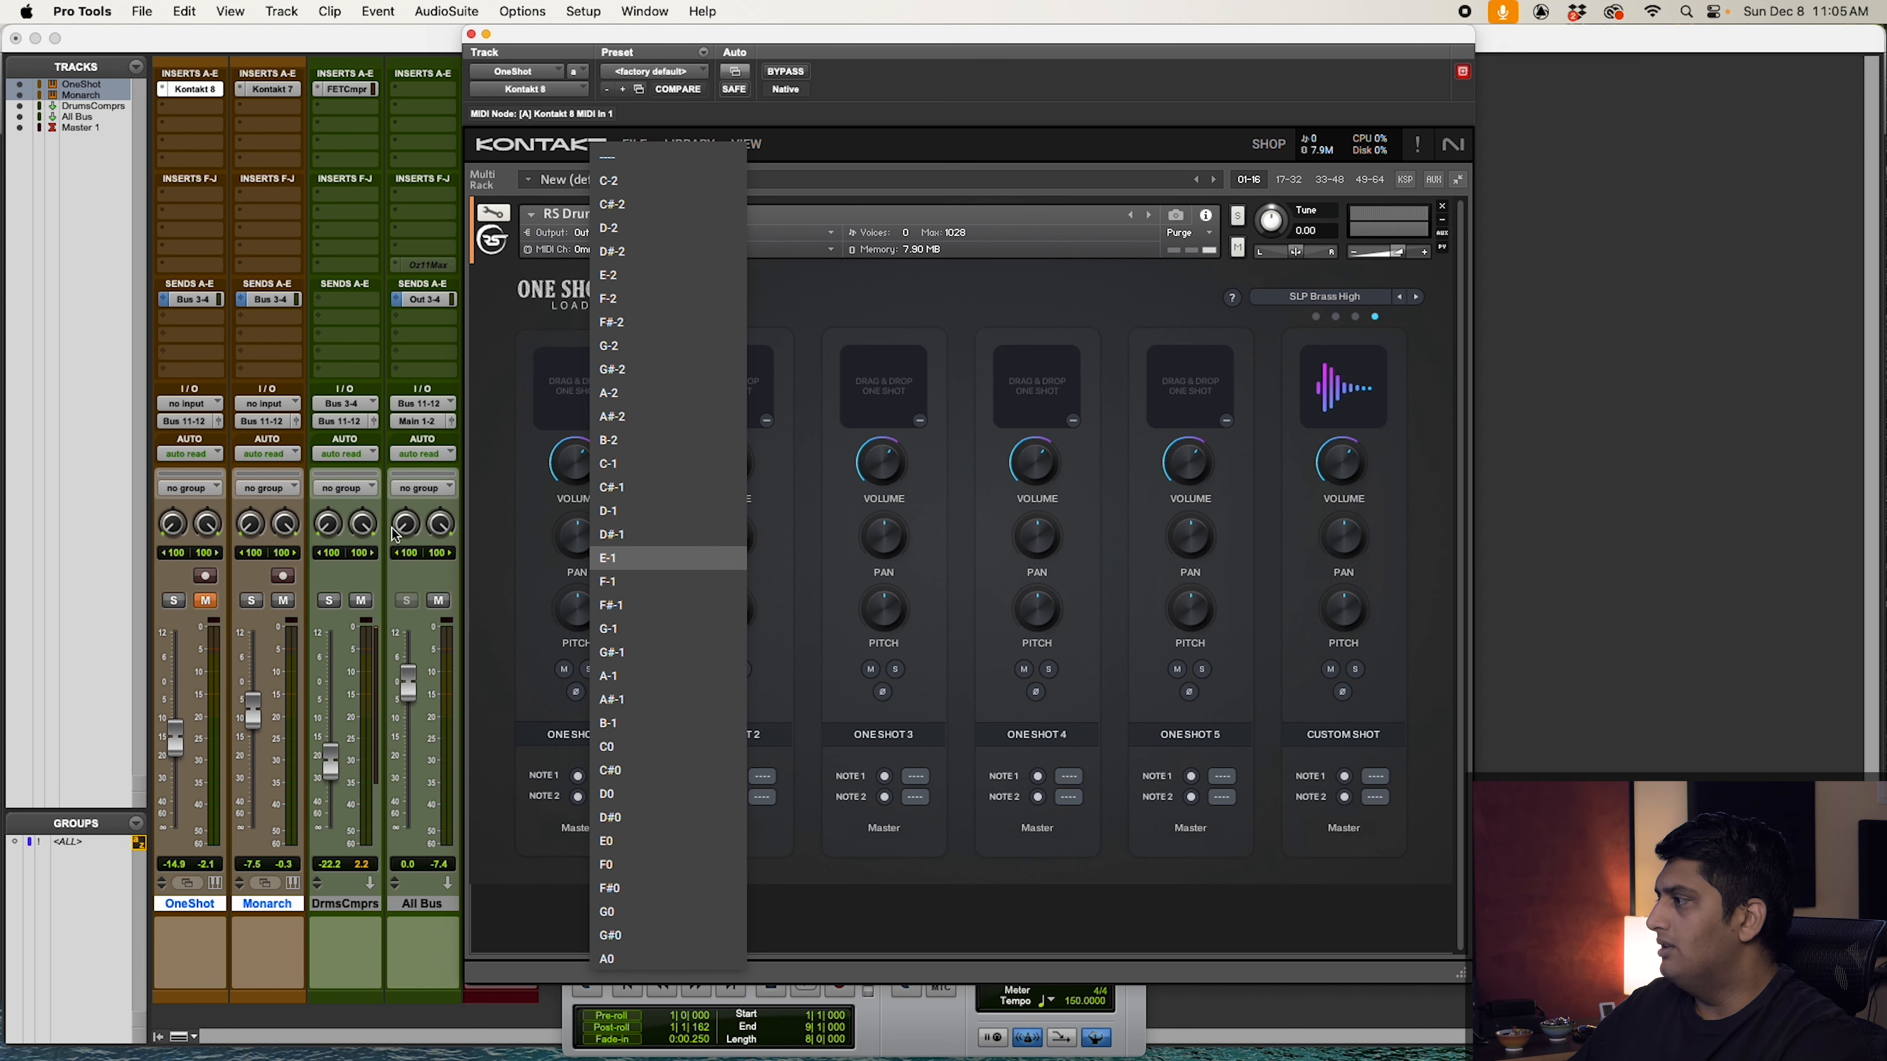
pyautogui.click(479, 525)
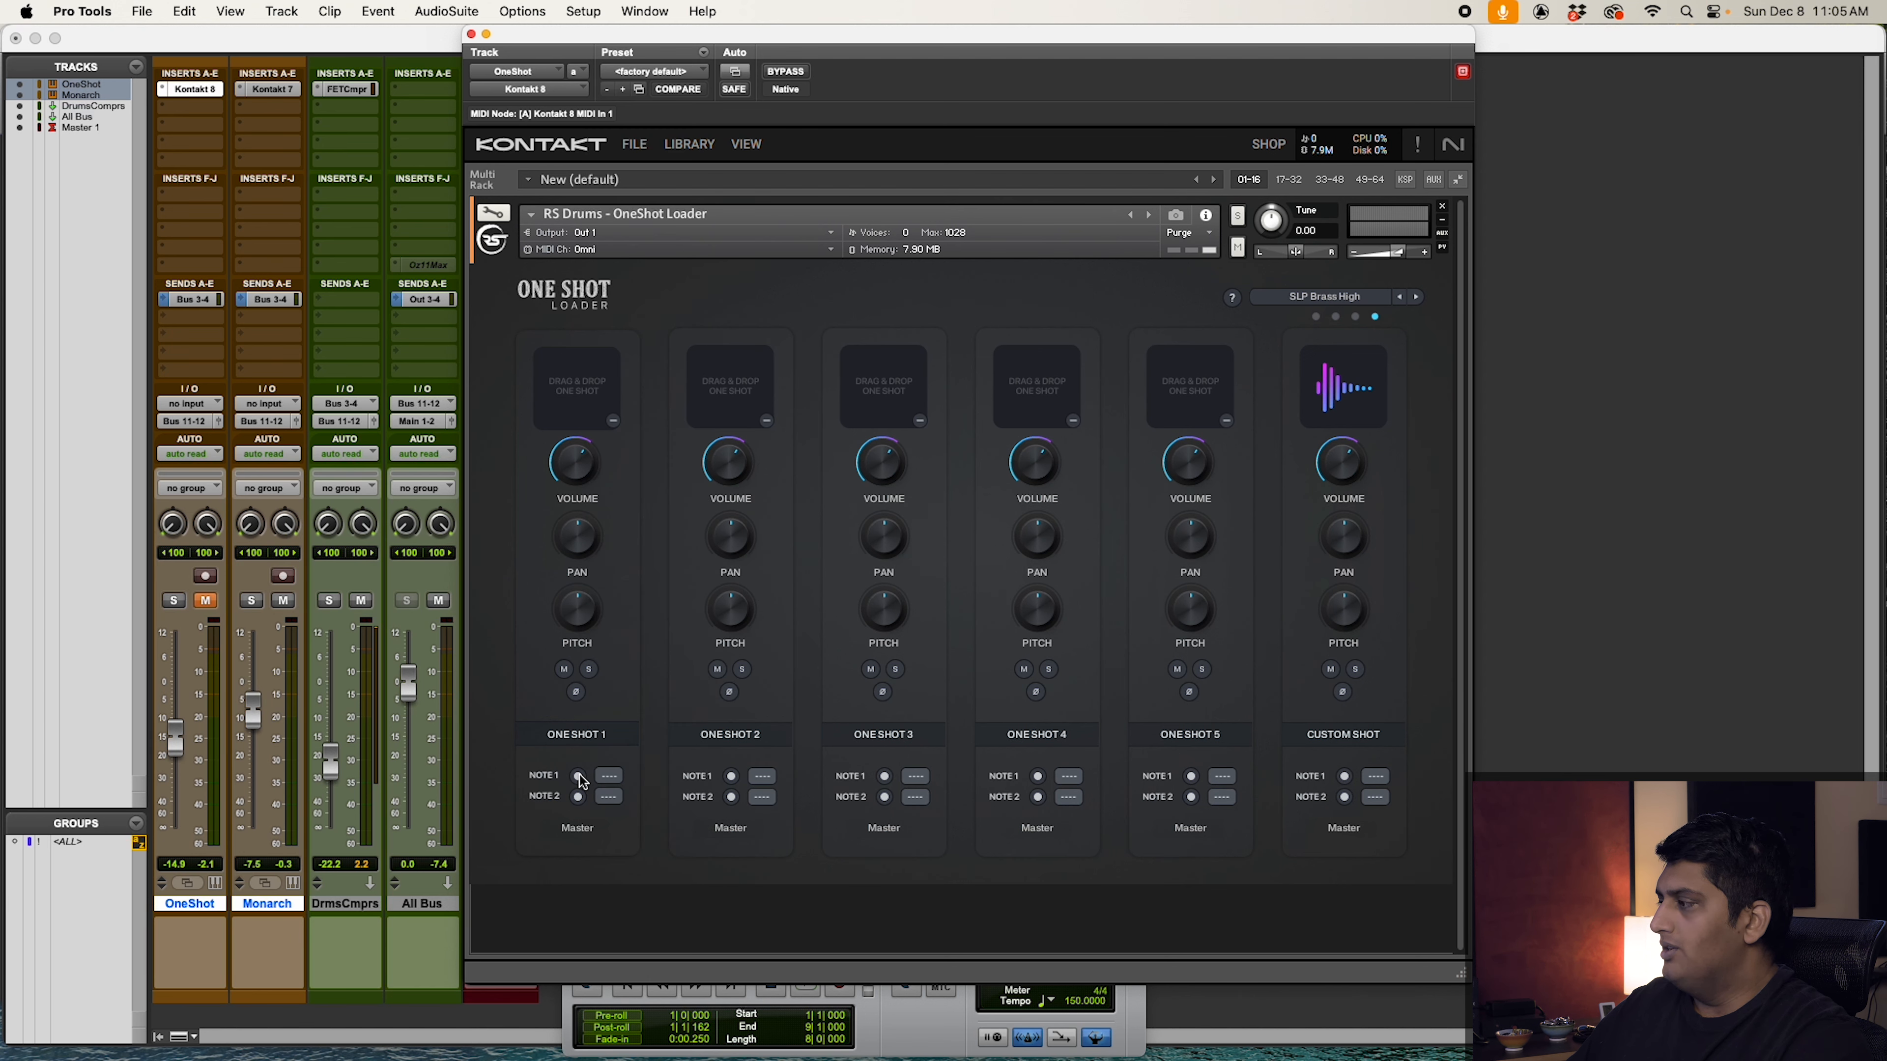
pyautogui.click(609, 776)
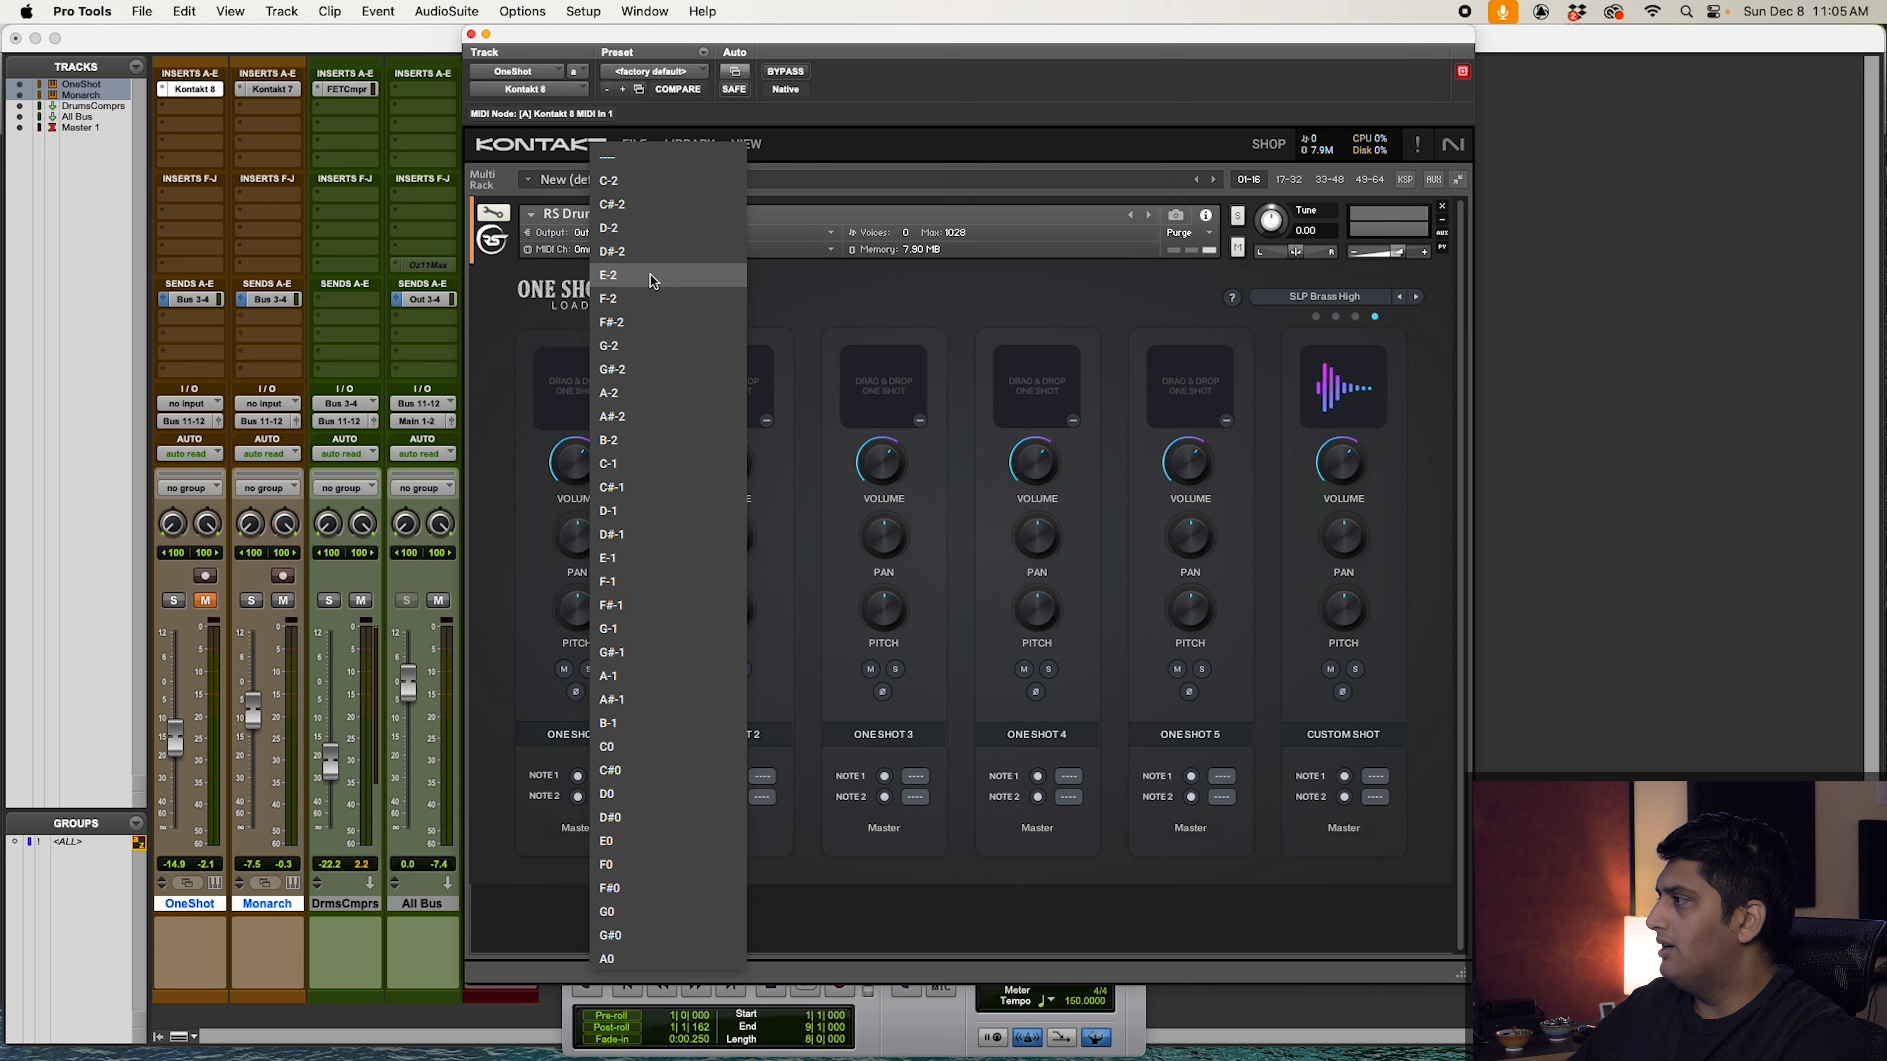
pyautogui.click(669, 181)
pyautogui.click(765, 775)
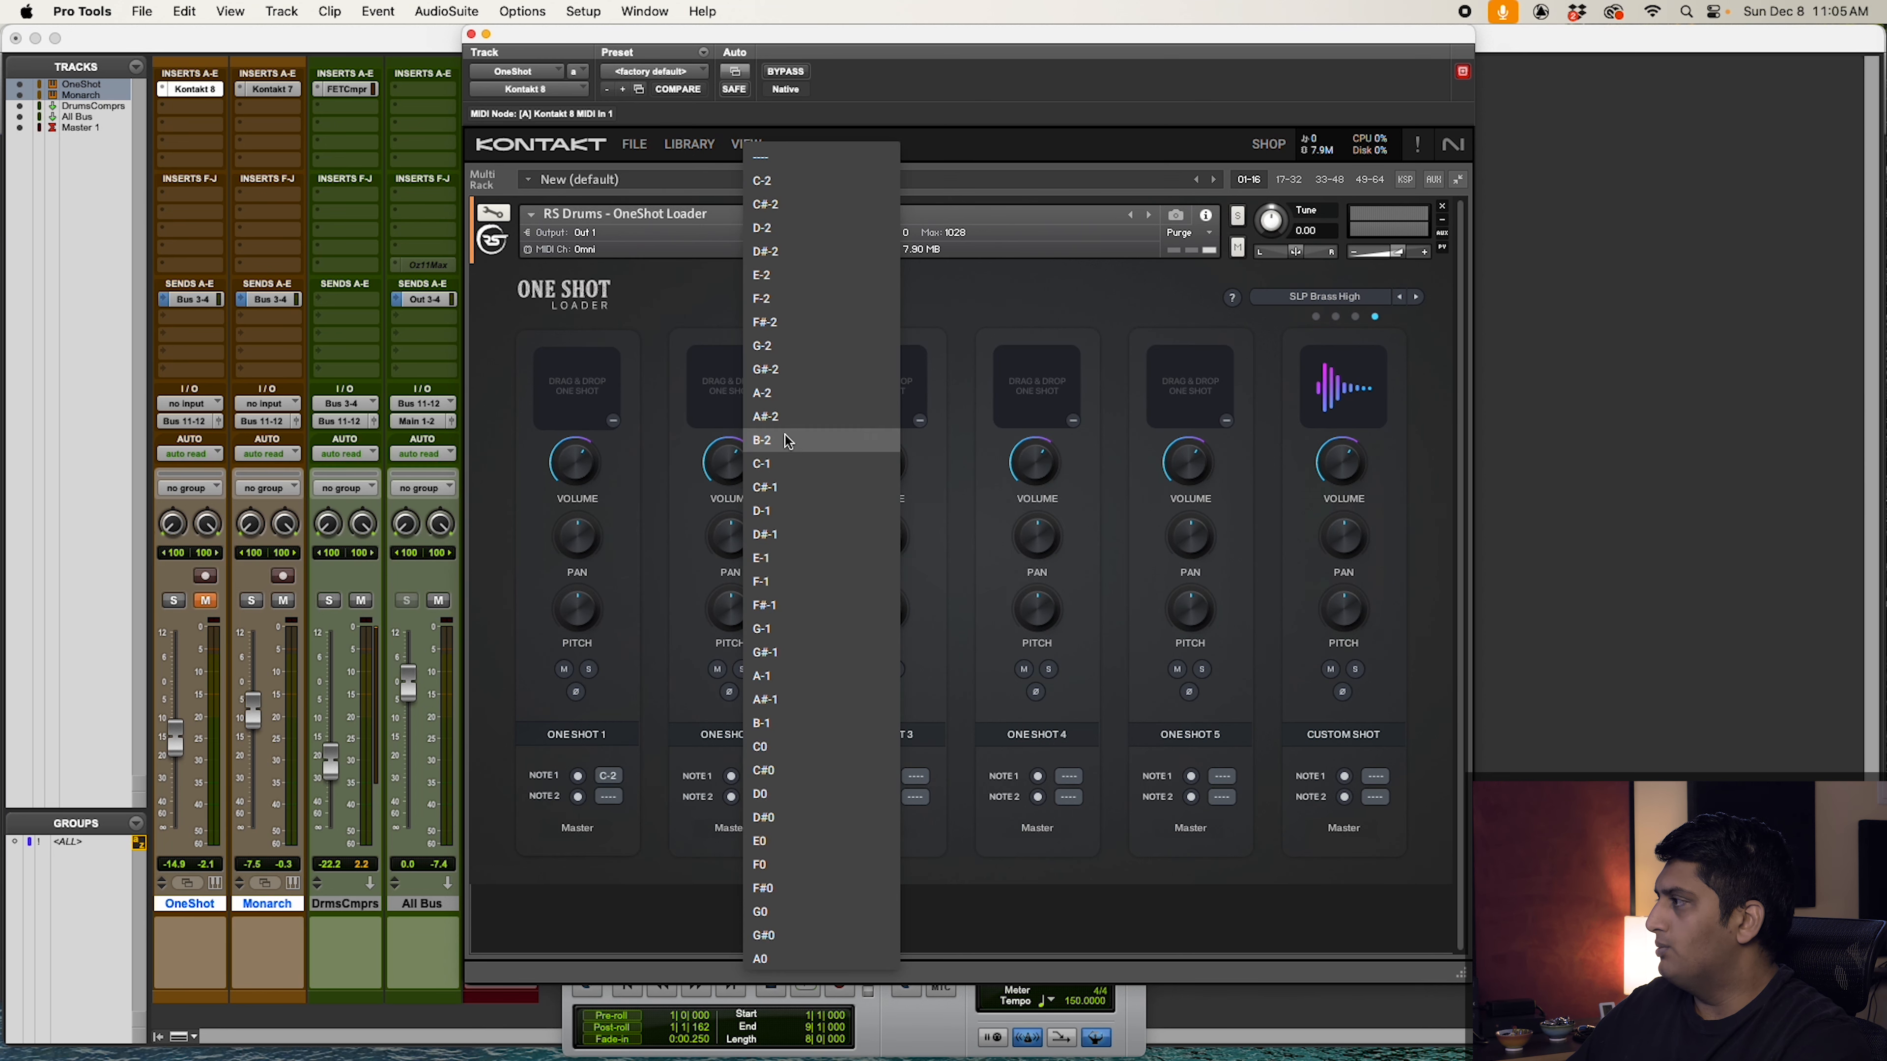
pyautogui.click(795, 185)
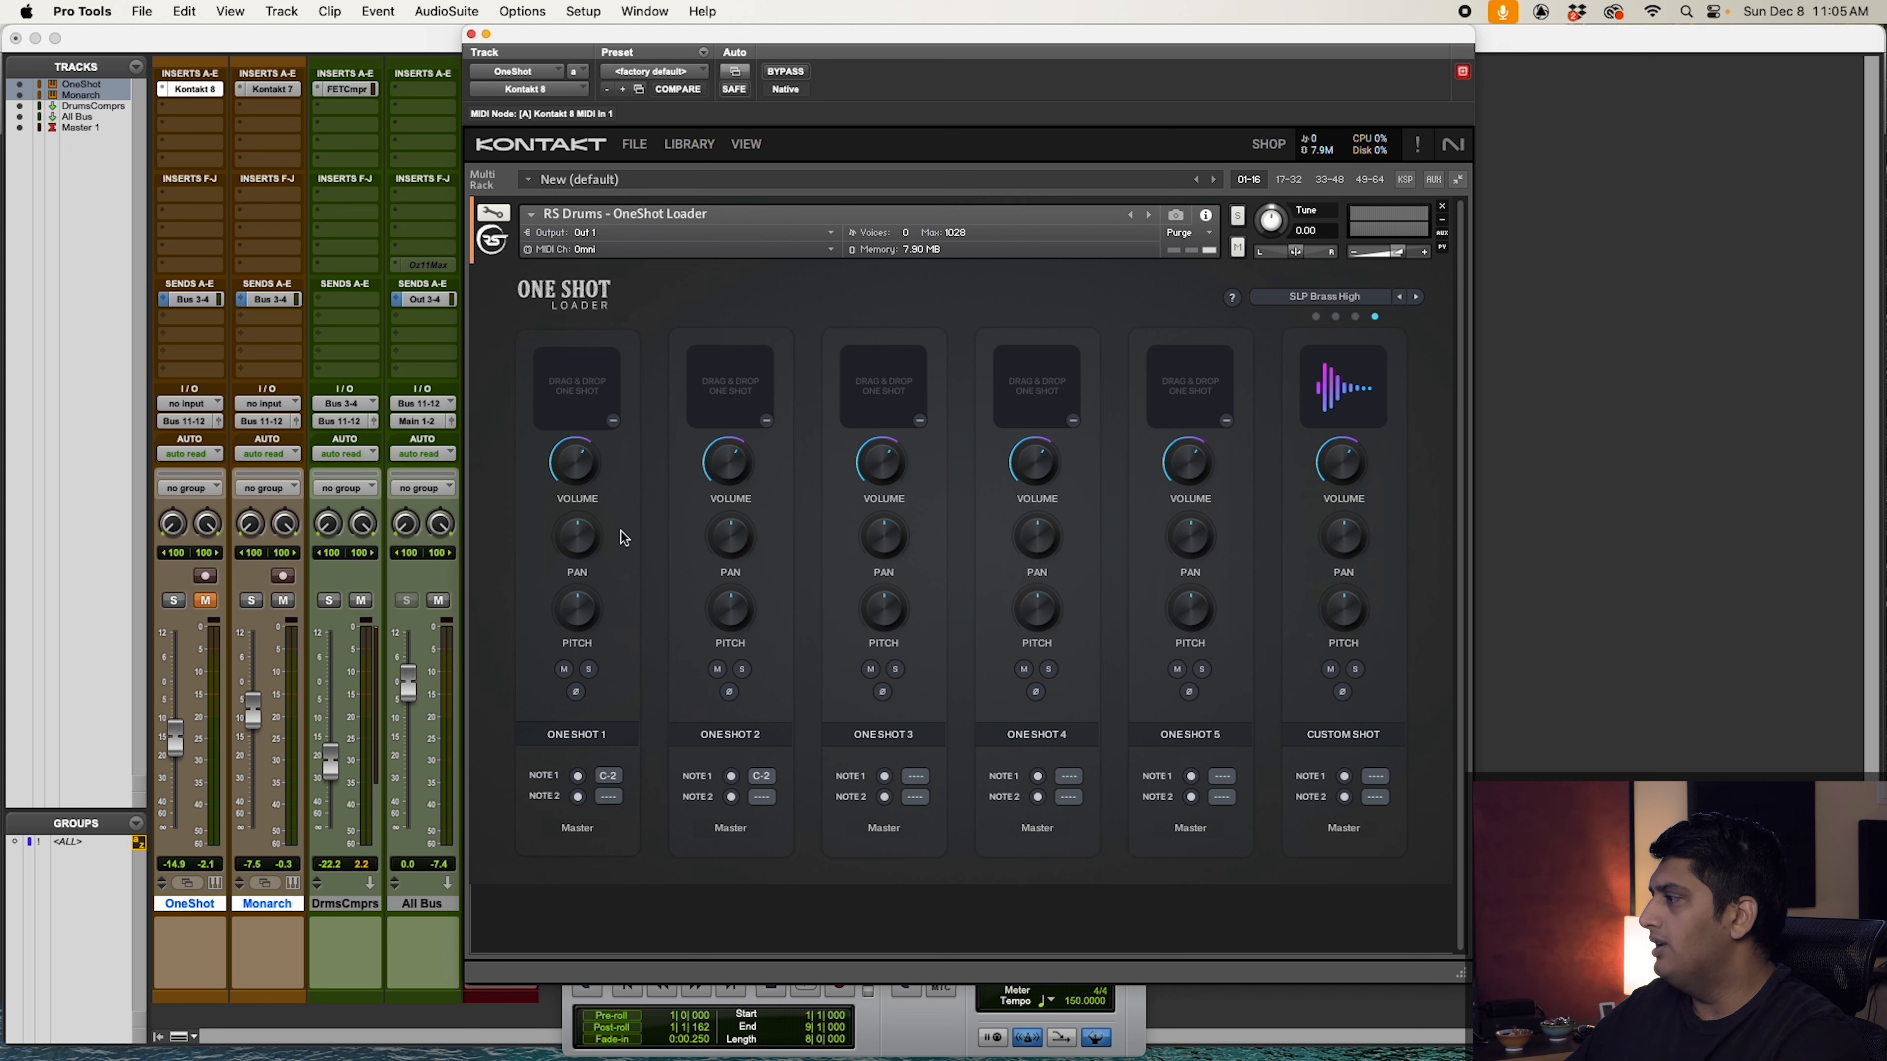
pyautogui.click(606, 773)
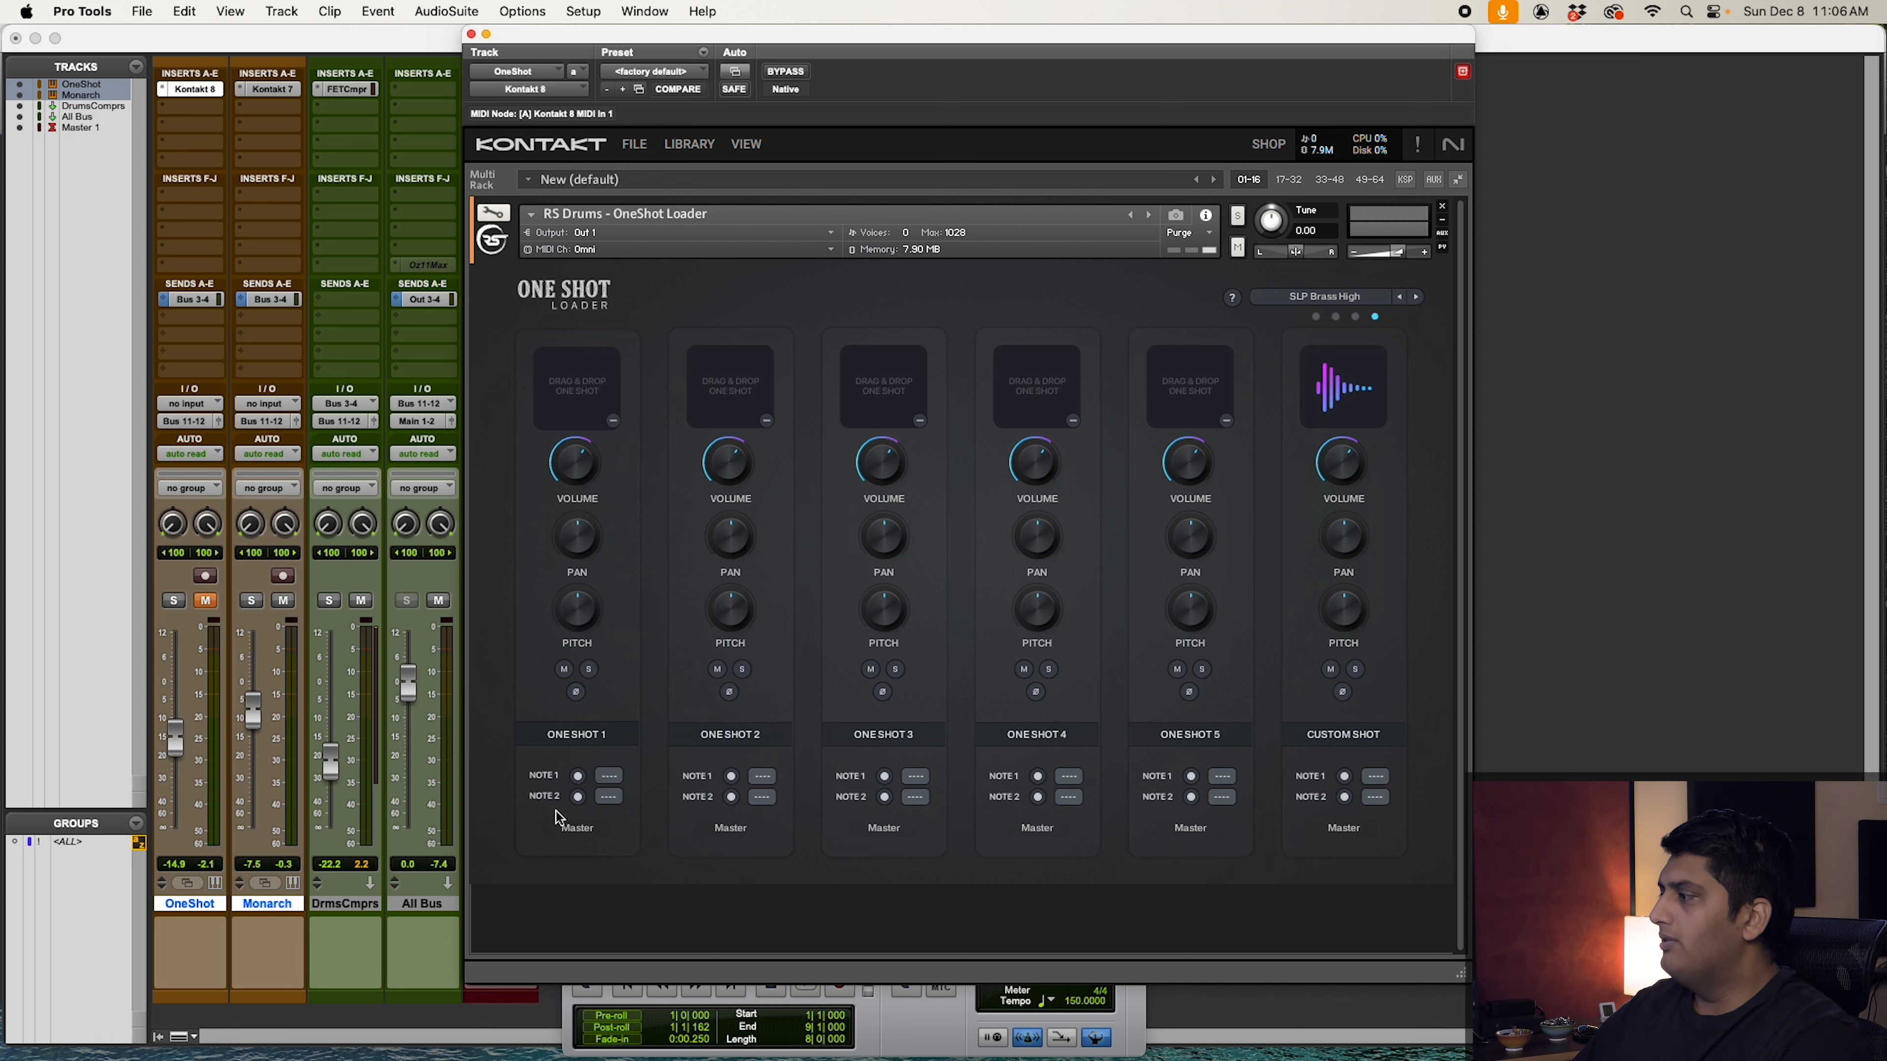
# Step: Examine the output routing options of One Shot 1 without changing its output
pyautogui.click(573, 826)
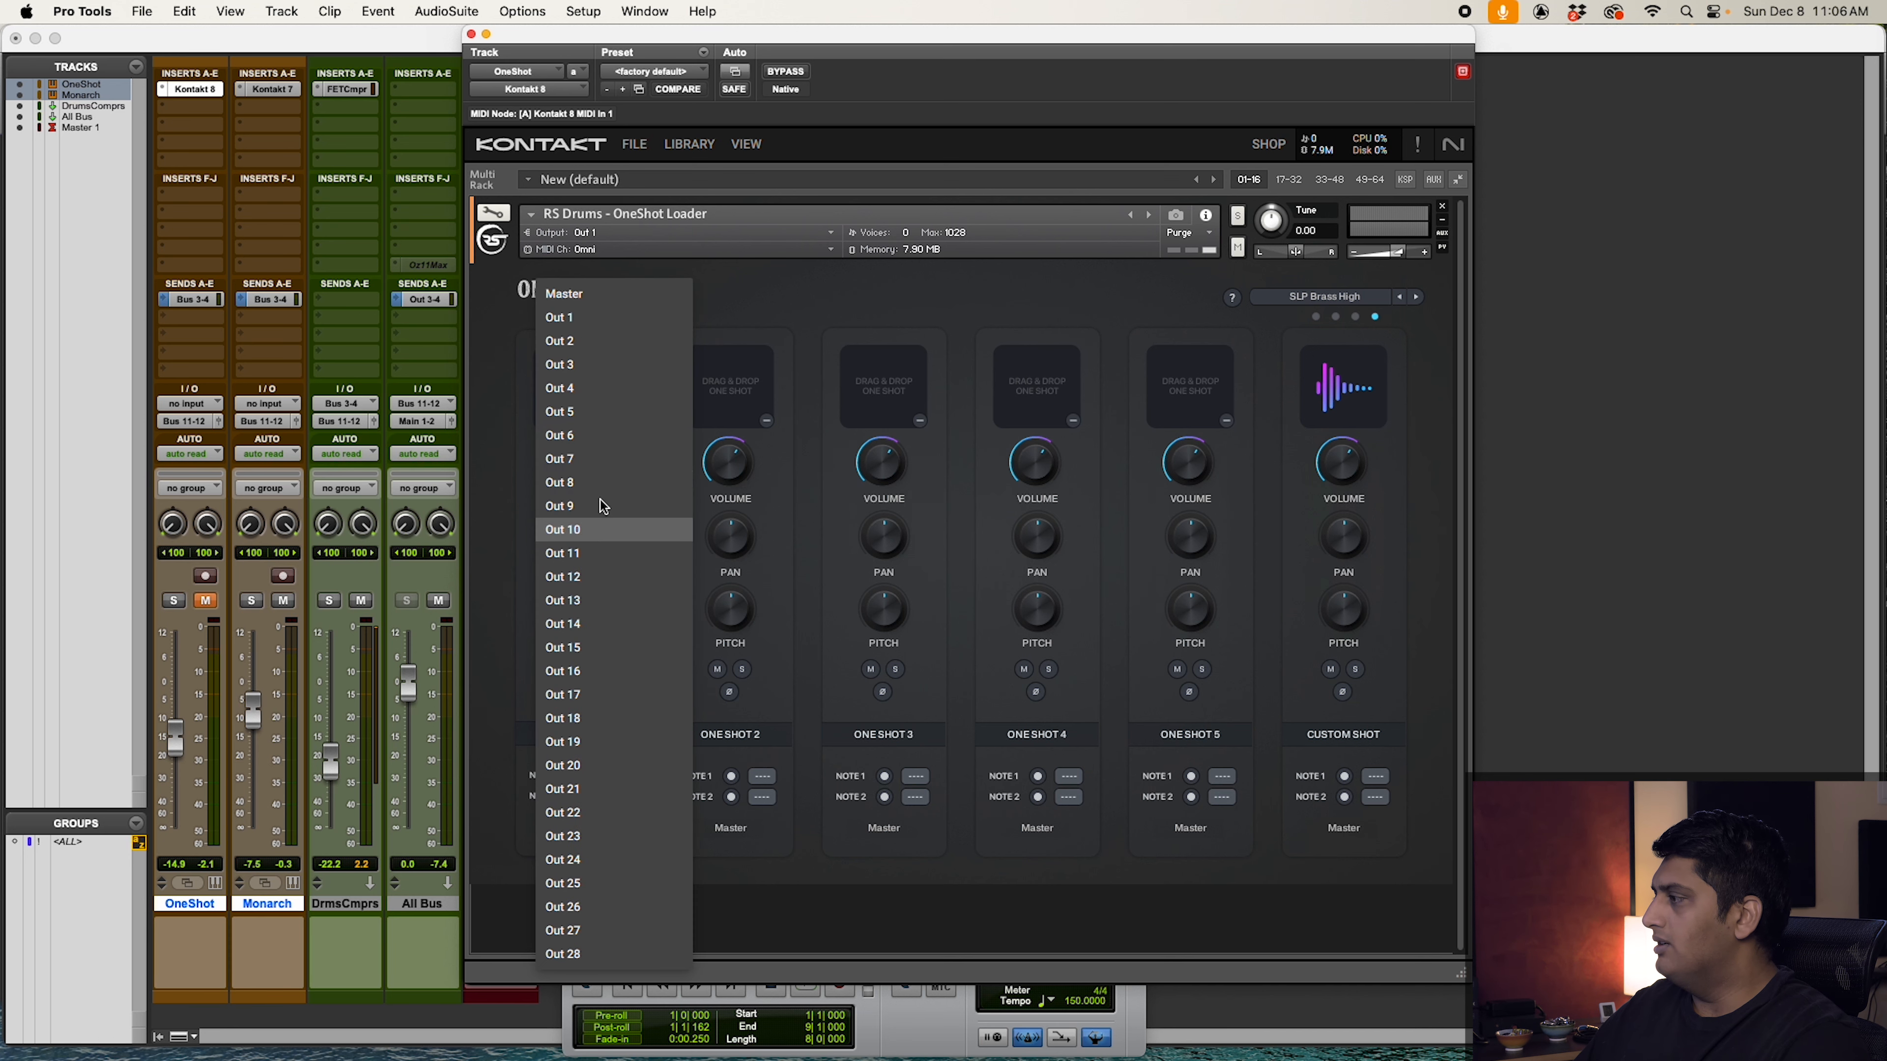
pyautogui.click(495, 602)
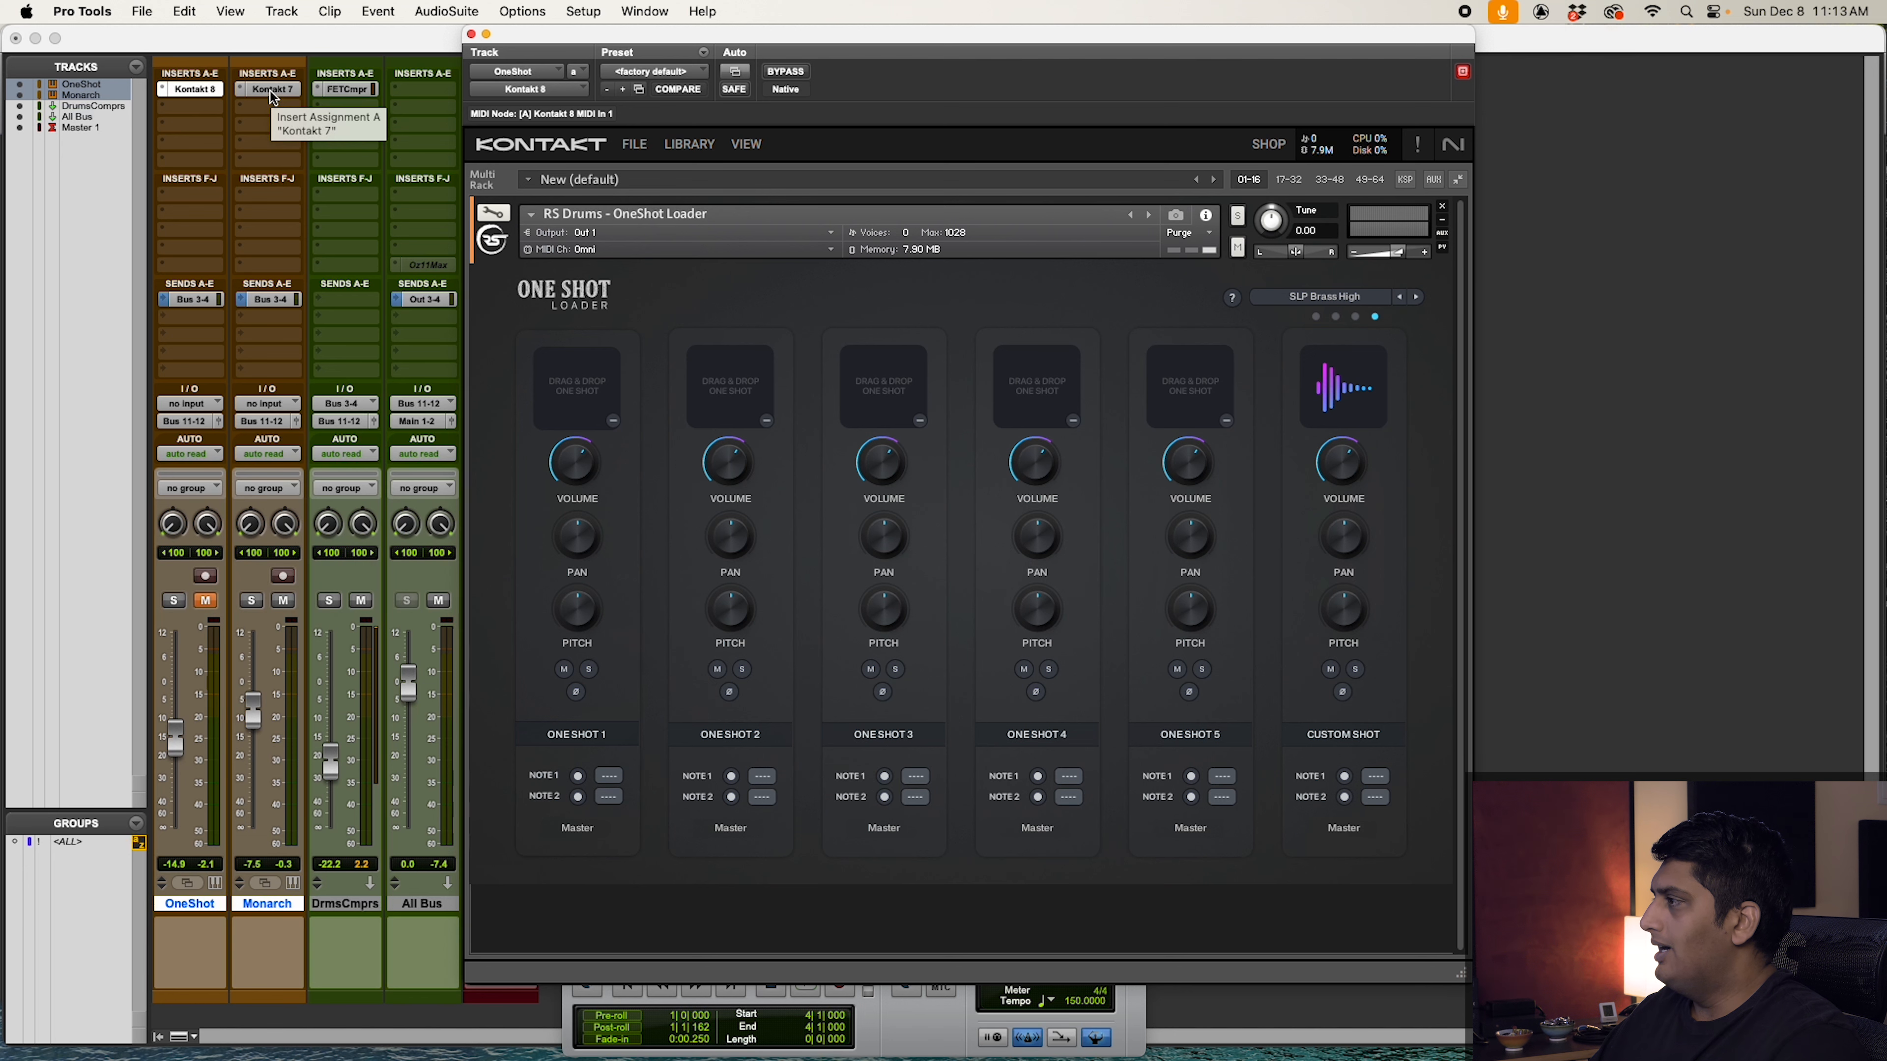
# Step: View the Monarch track's Kontakt 7 drum kit, then show the Edit window and close the plug-in
pyautogui.click(270, 89)
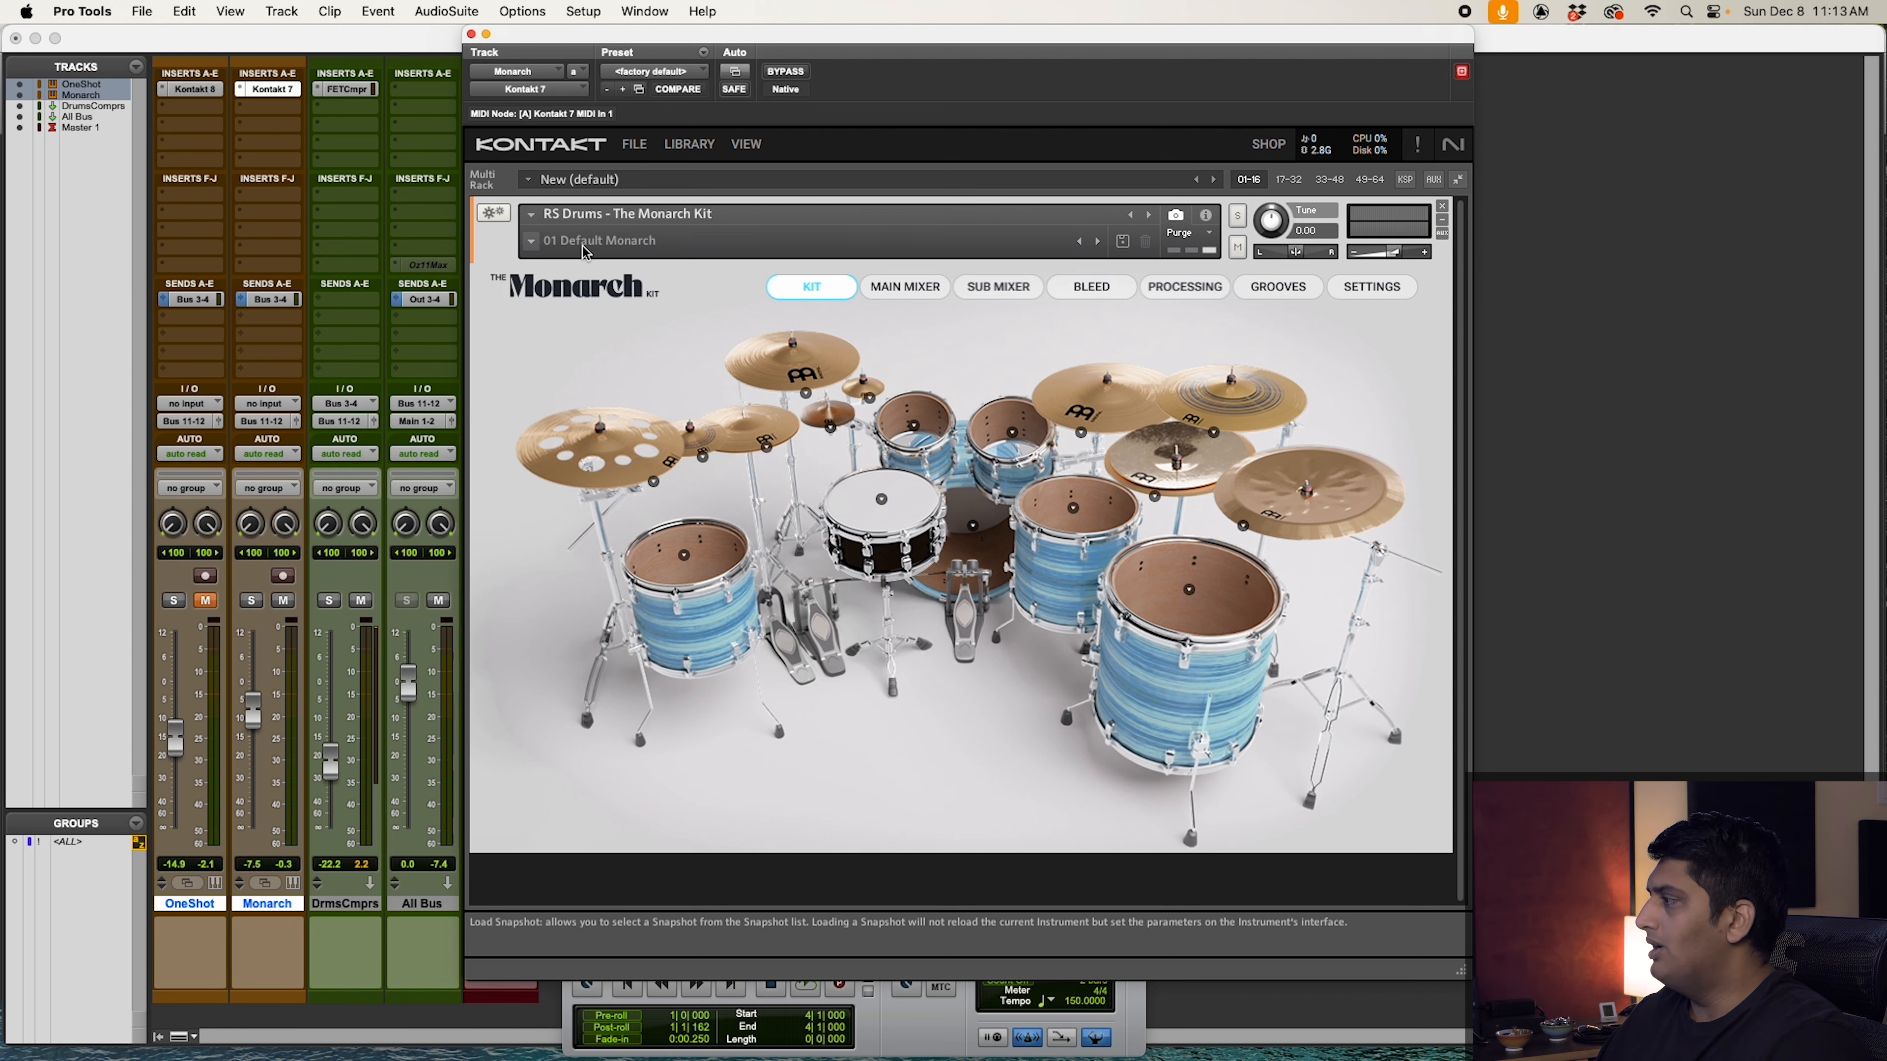
pyautogui.click(274, 92)
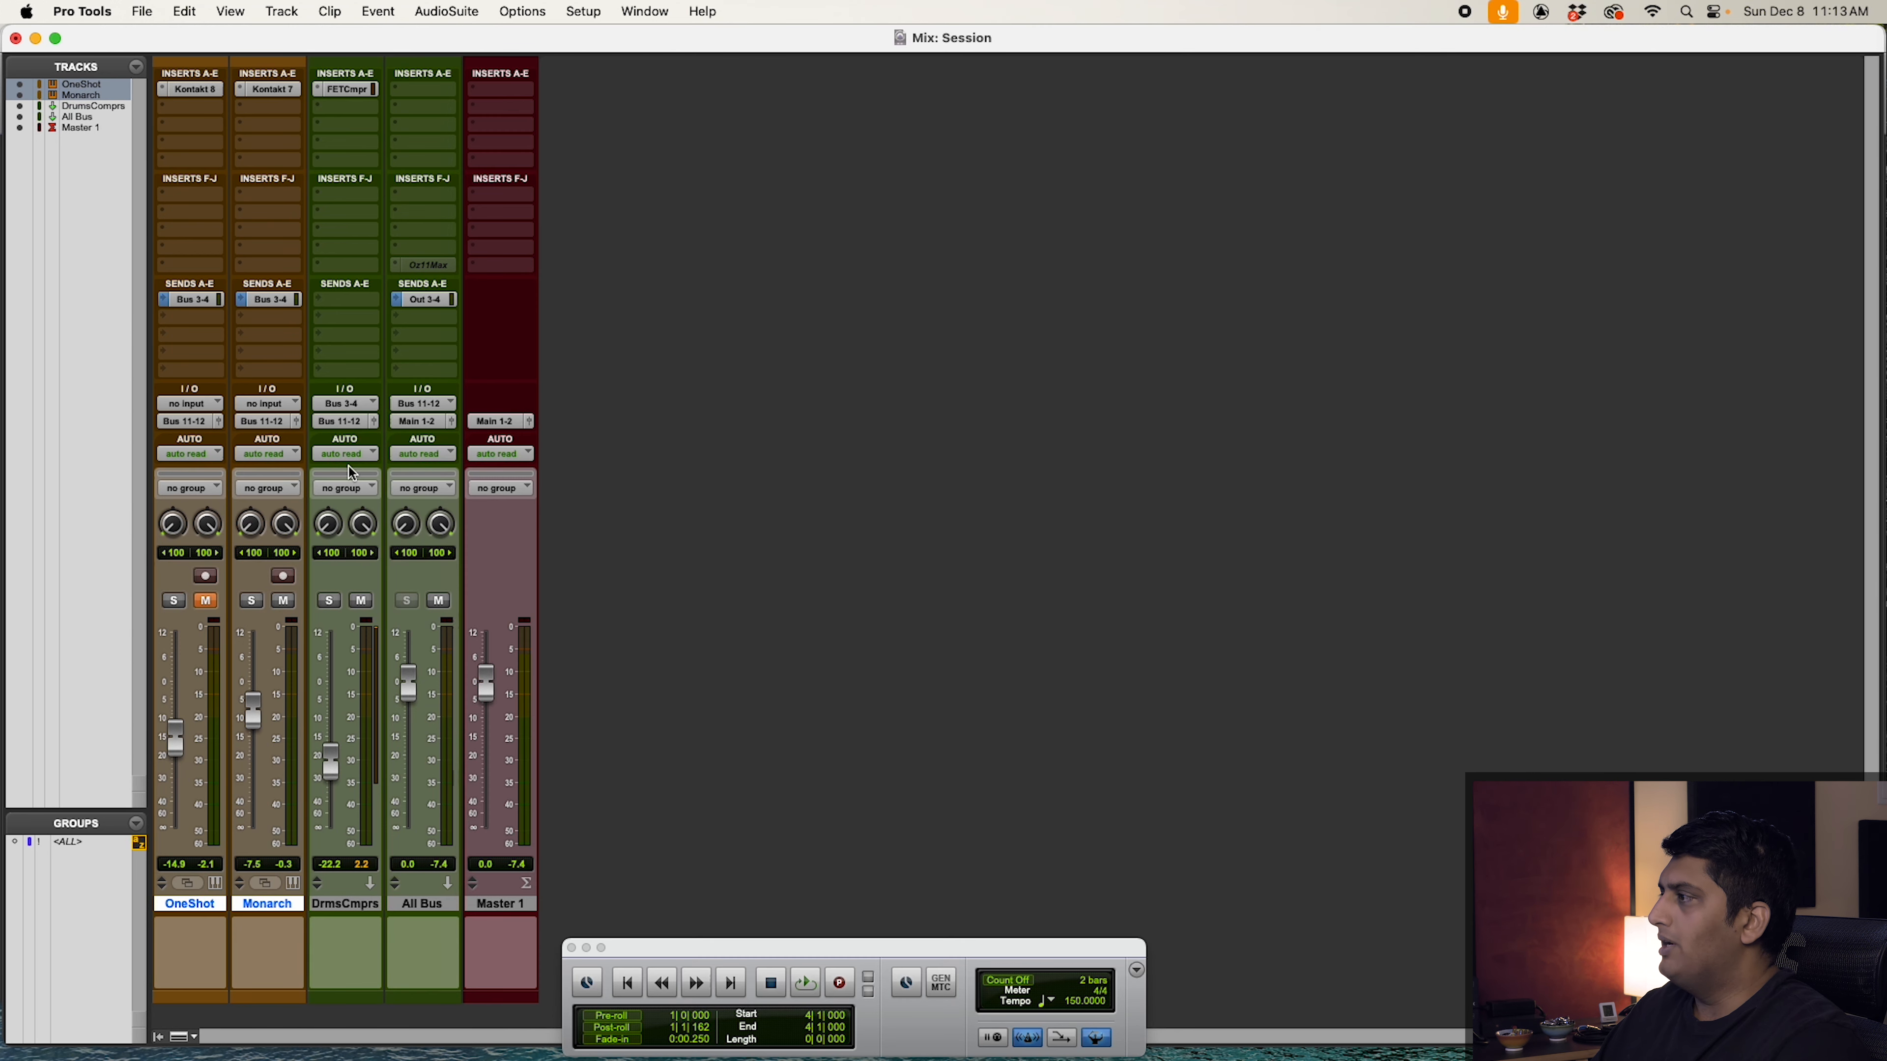
pyautogui.click(284, 87)
pyautogui.press('super+equal')
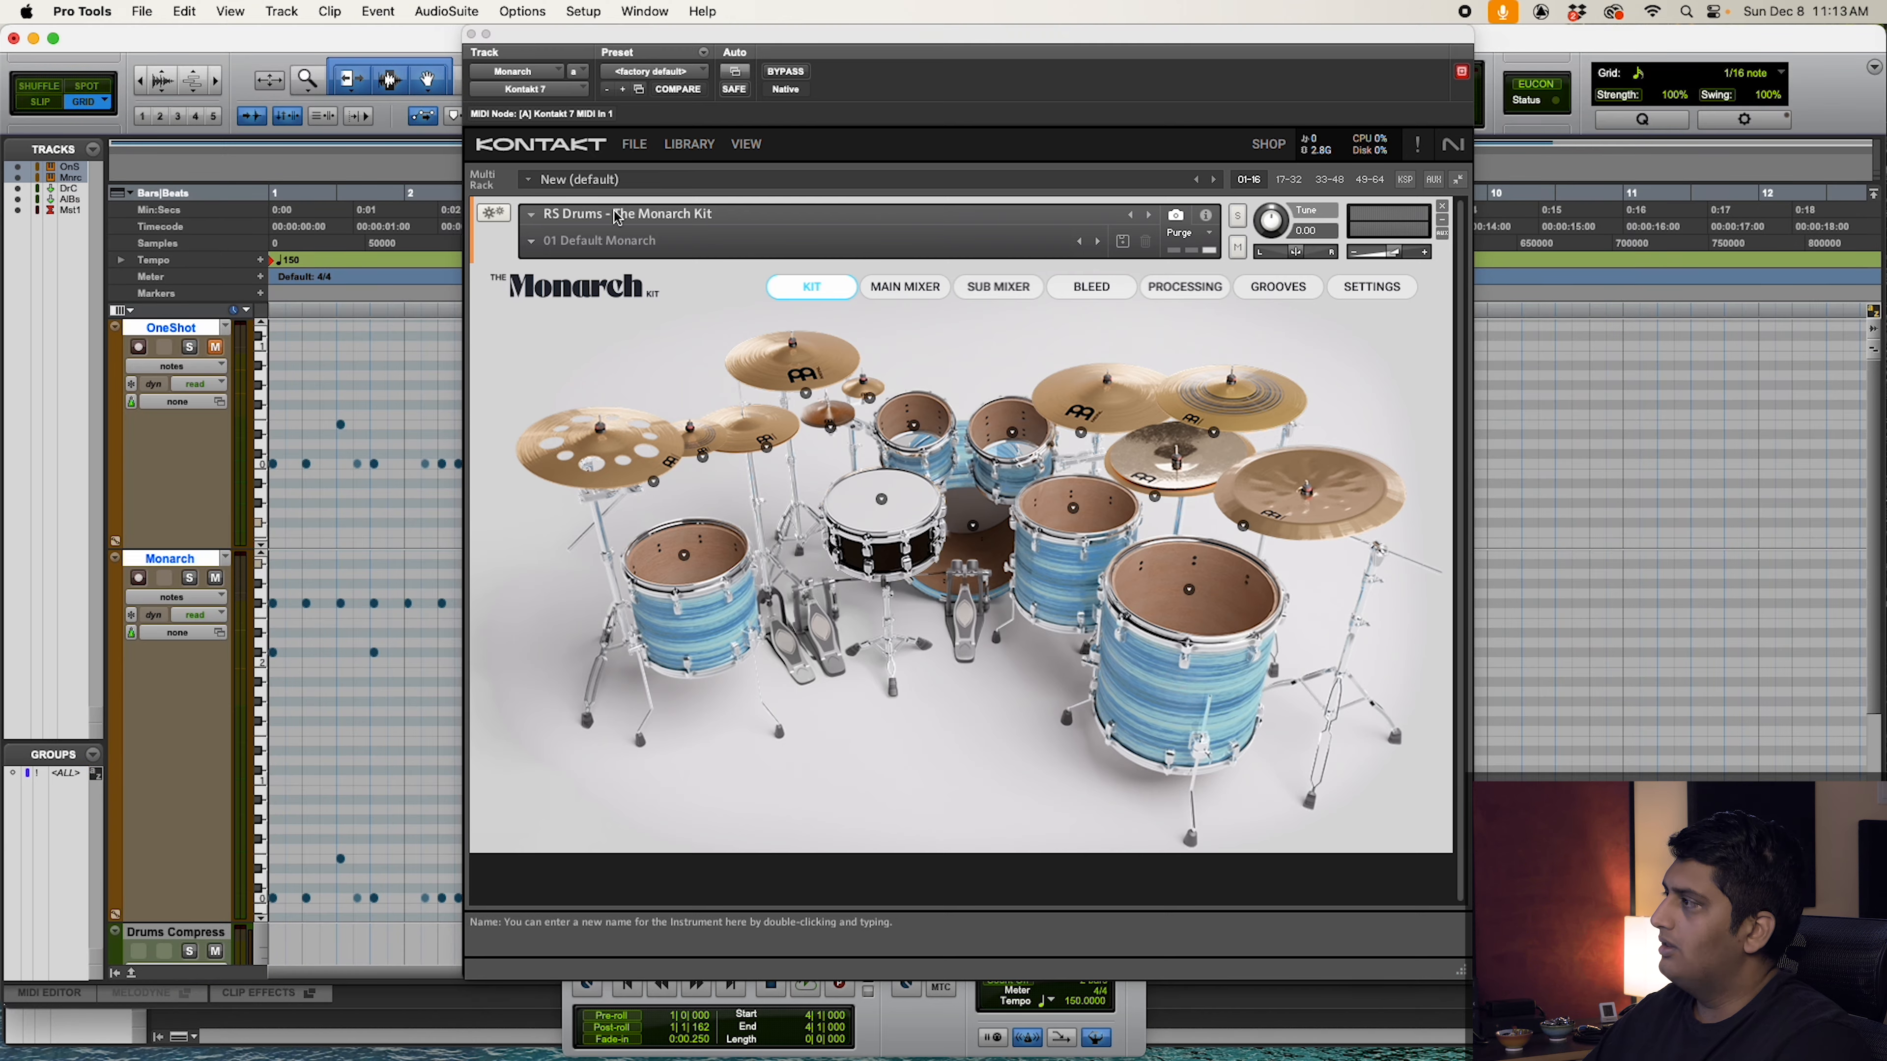
pyautogui.click(471, 35)
# Step: Select the Monarch track's MIDI from bar 1 to bar 9 and play it back
pyautogui.moveTo(1360, 581); pyautogui.dragTo(271, 584)
pyautogui.press('space')
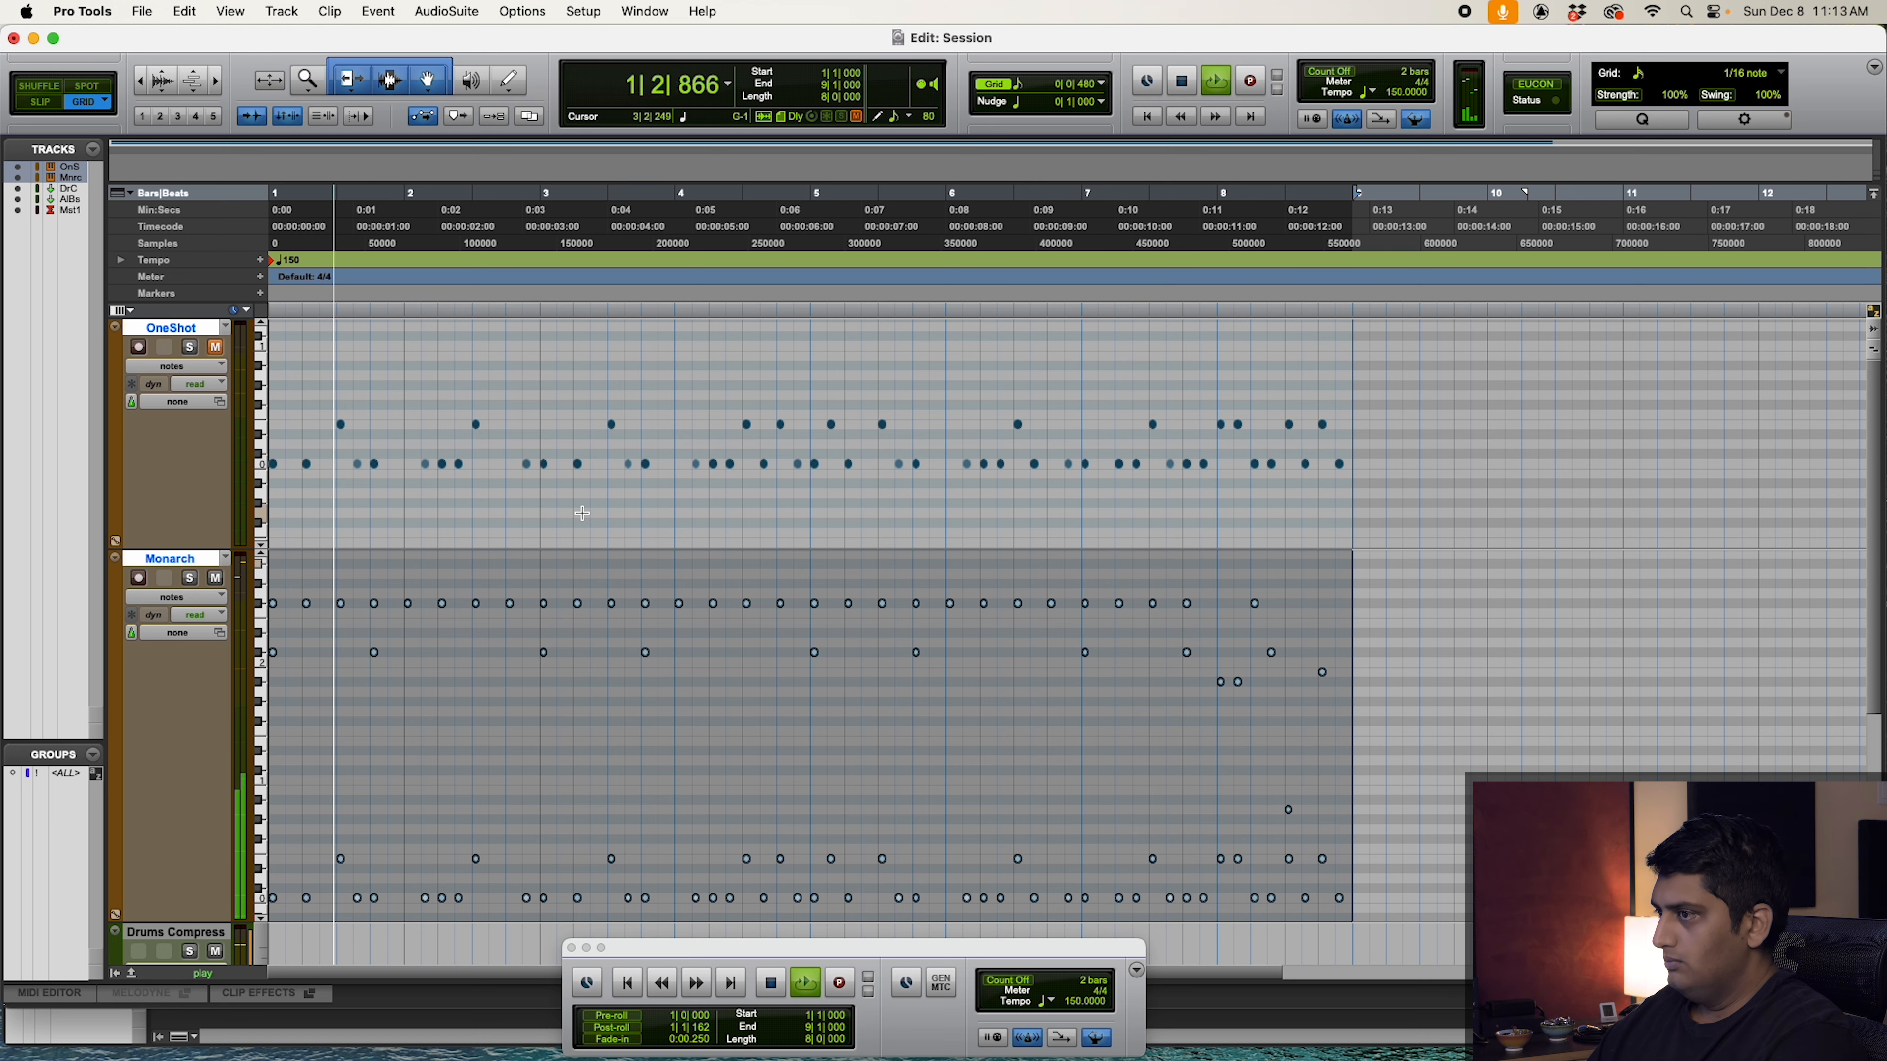
pyautogui.press('space')
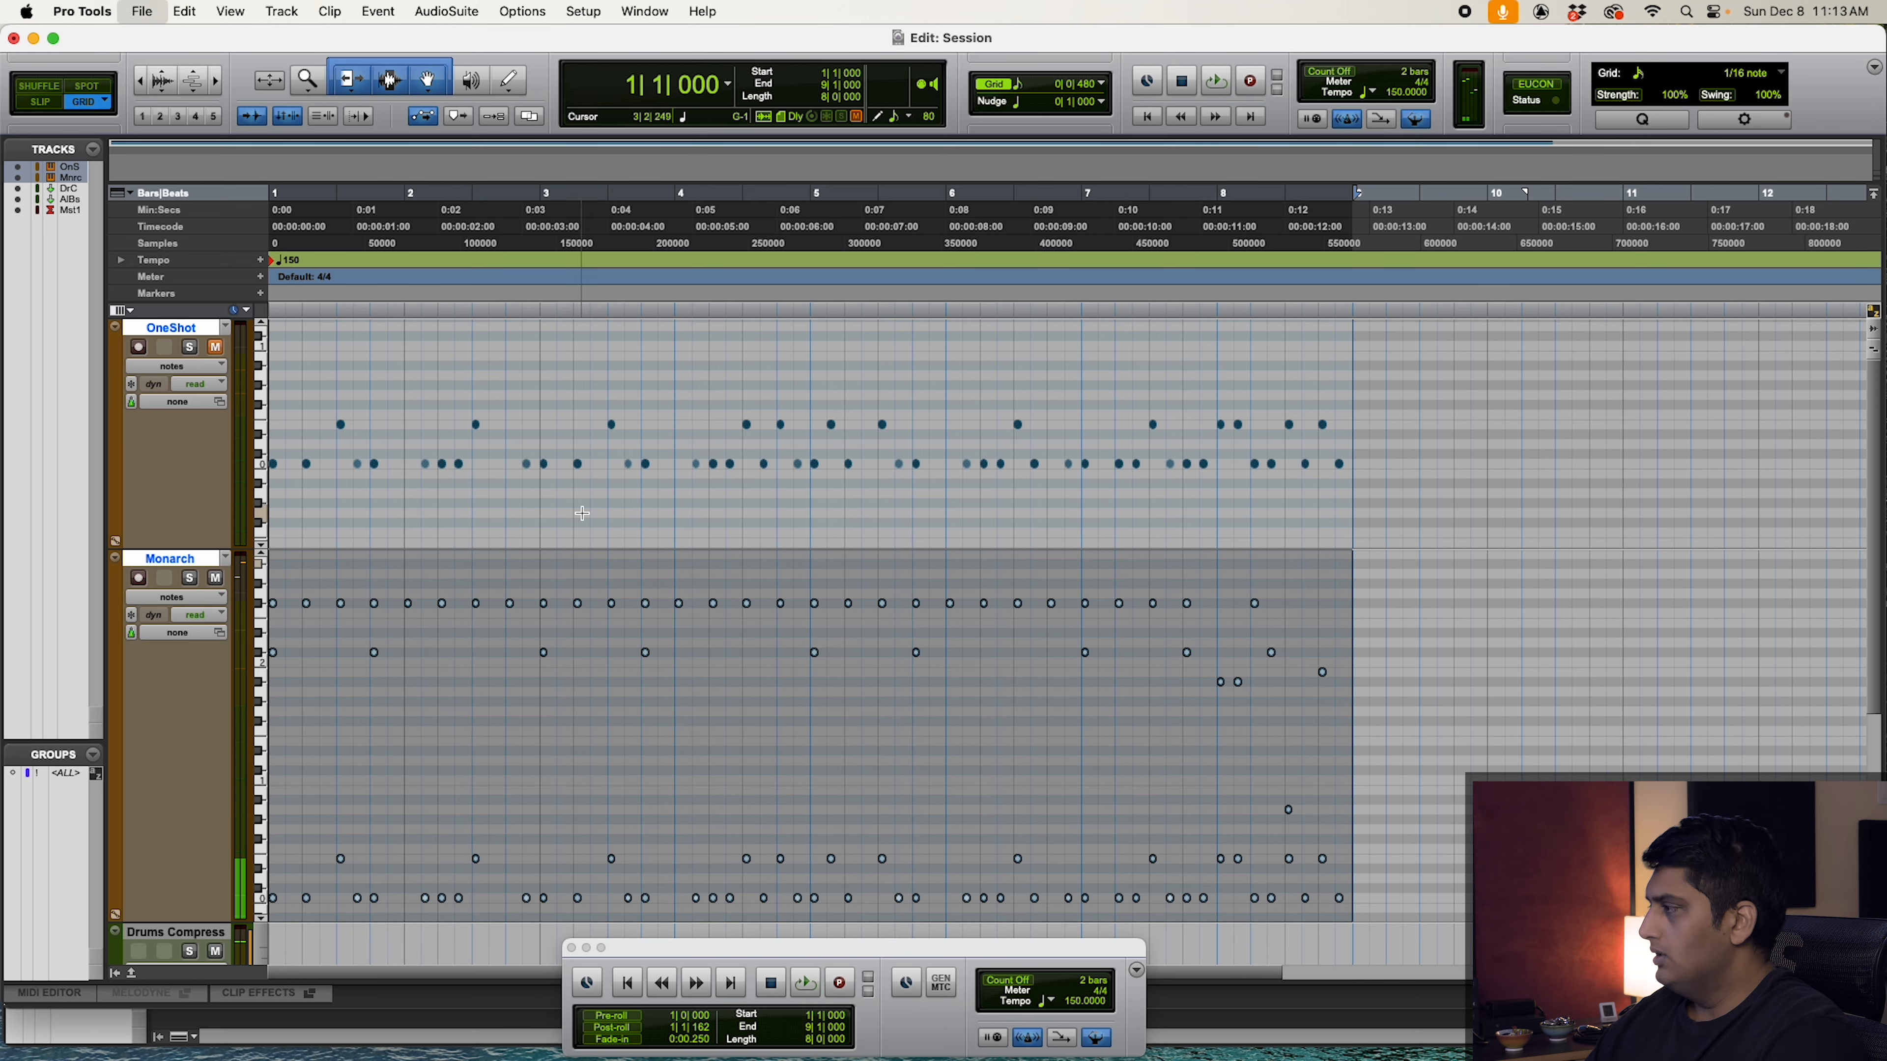
pyautogui.press('super+equal')
pyautogui.press('super+equal')
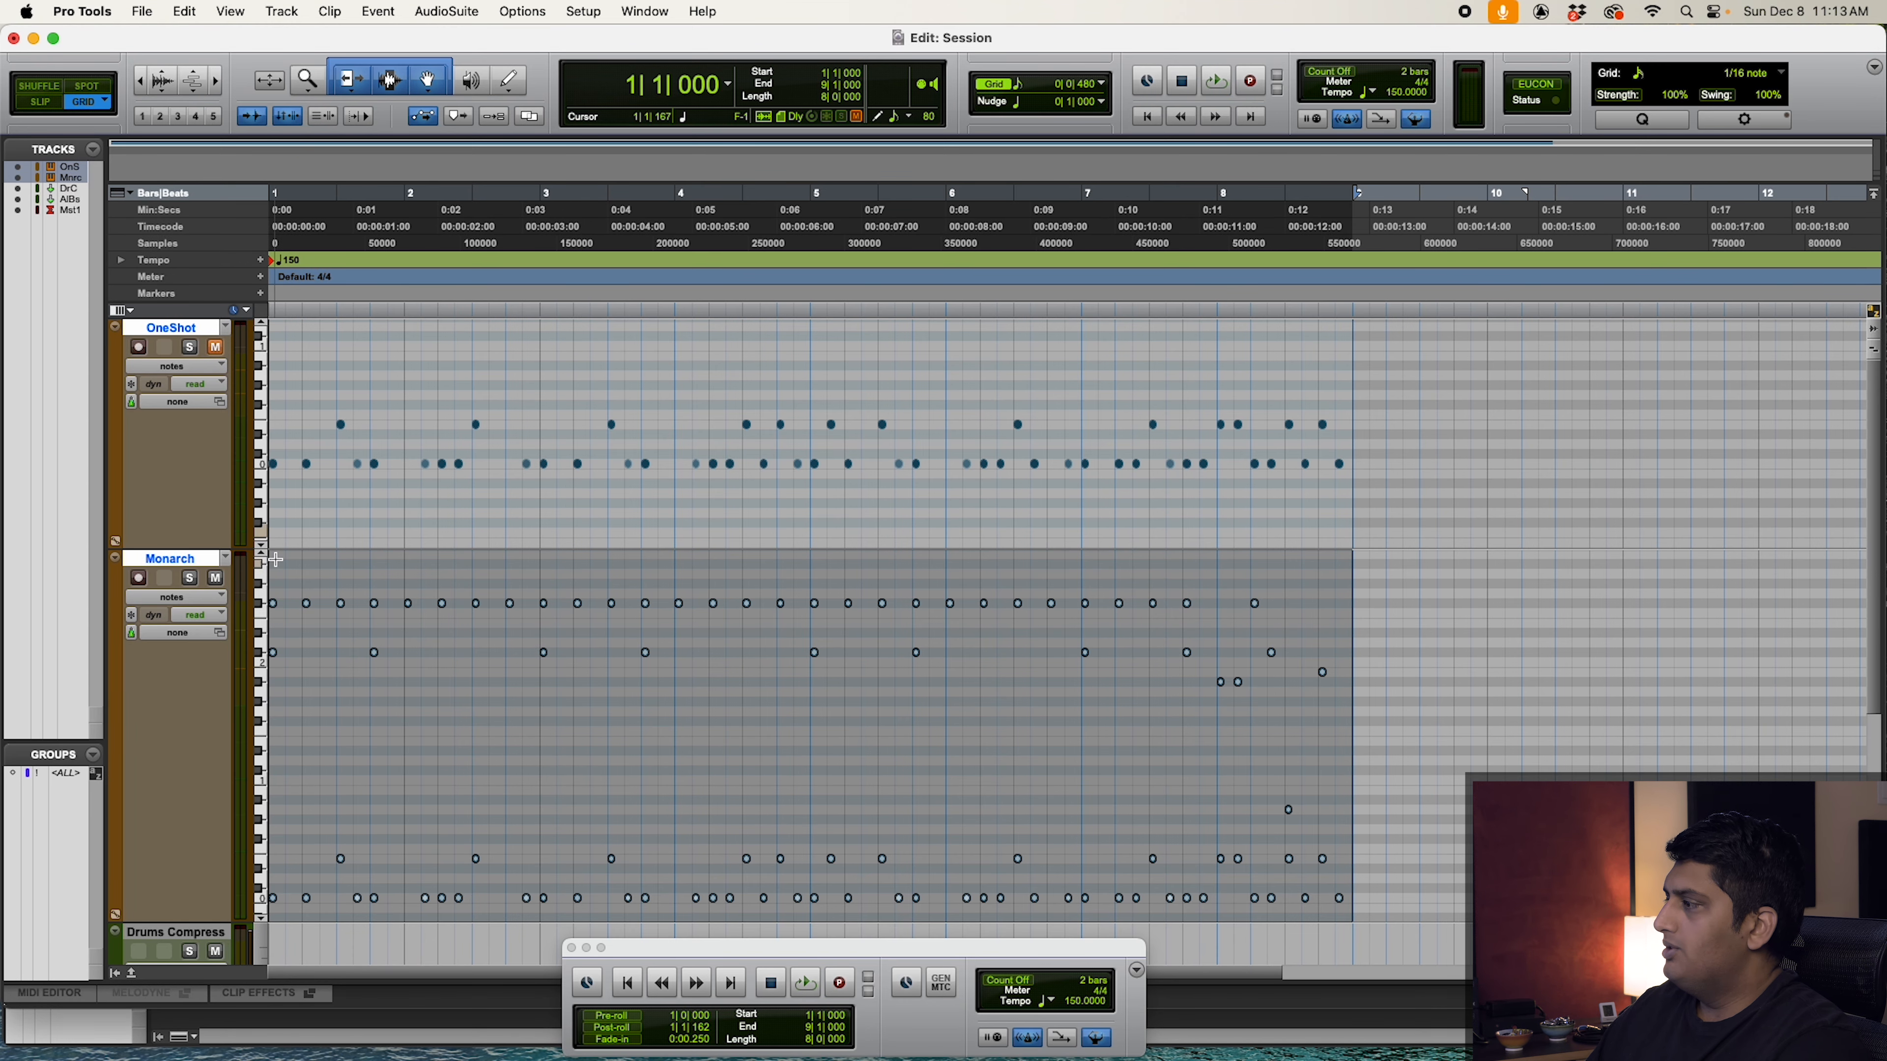
# Step: Mute all the E0 snare notes on the Monarch track
pyautogui.click(369, 703)
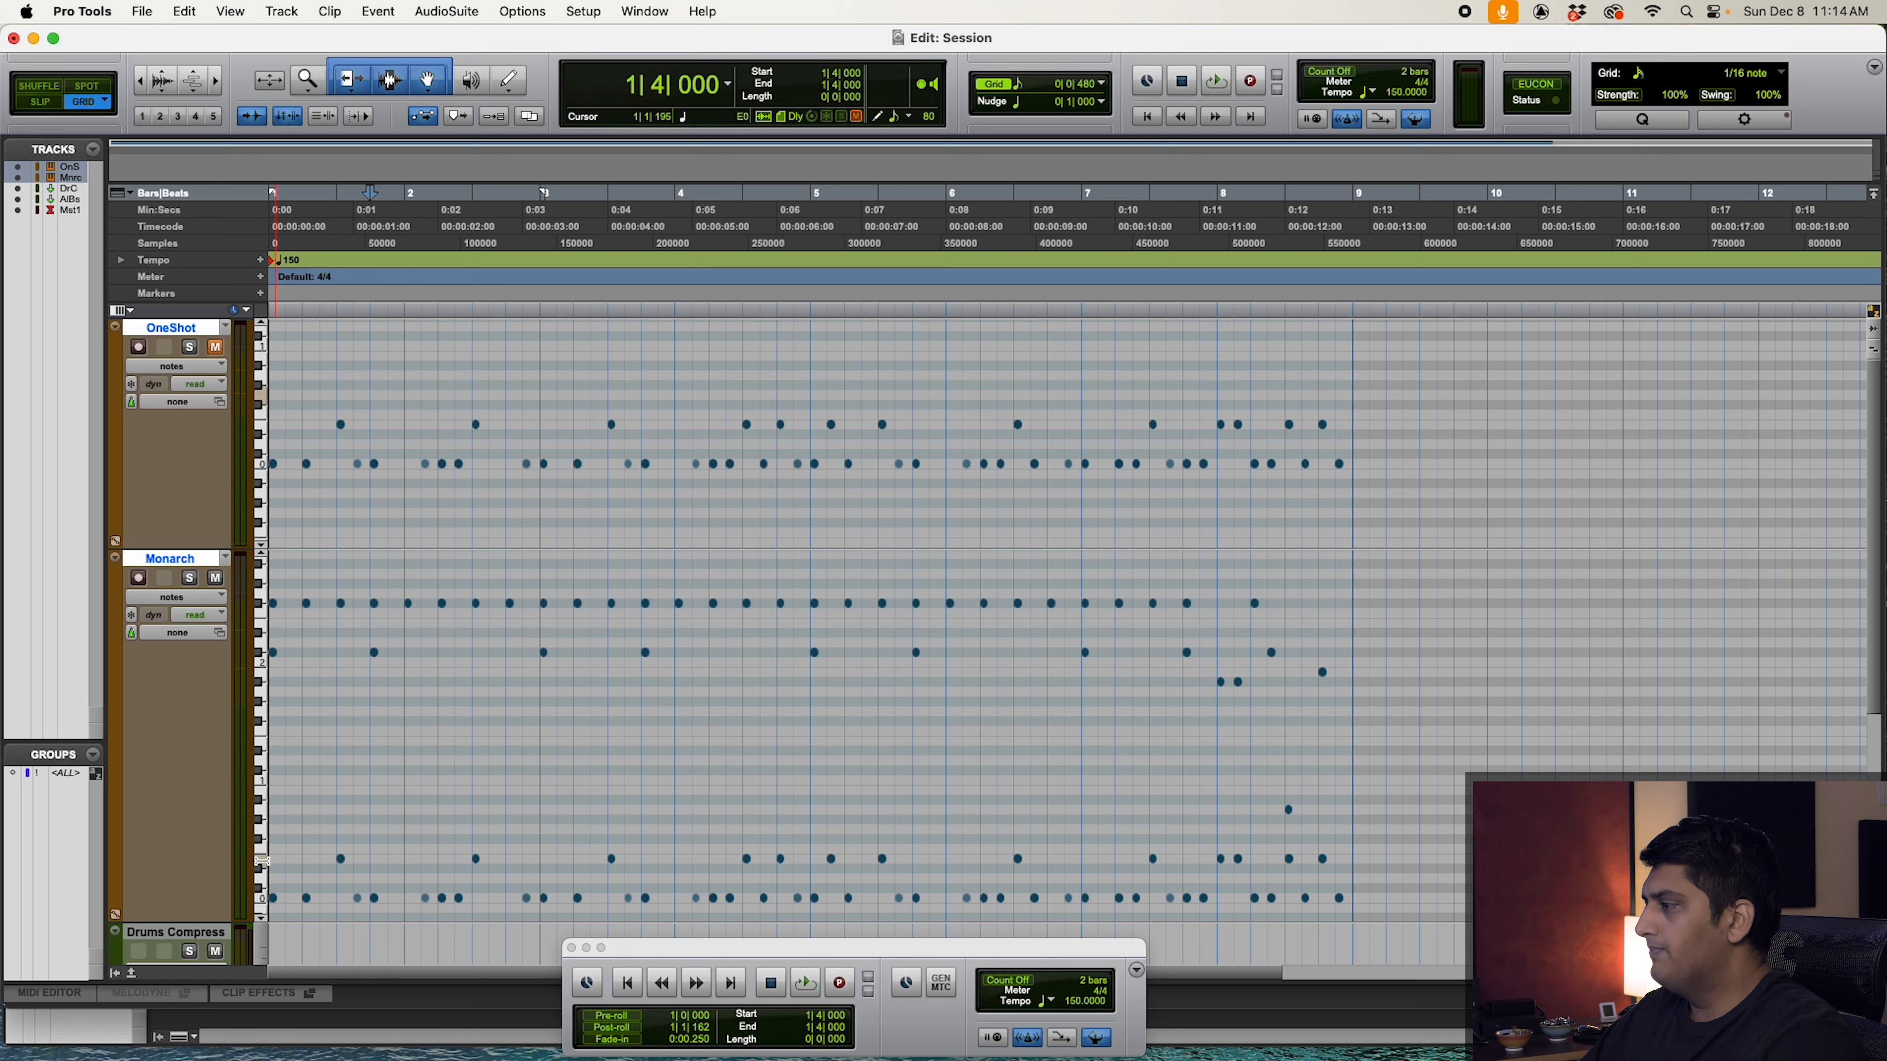
pyautogui.click(260, 862)
pyautogui.click(528, 740)
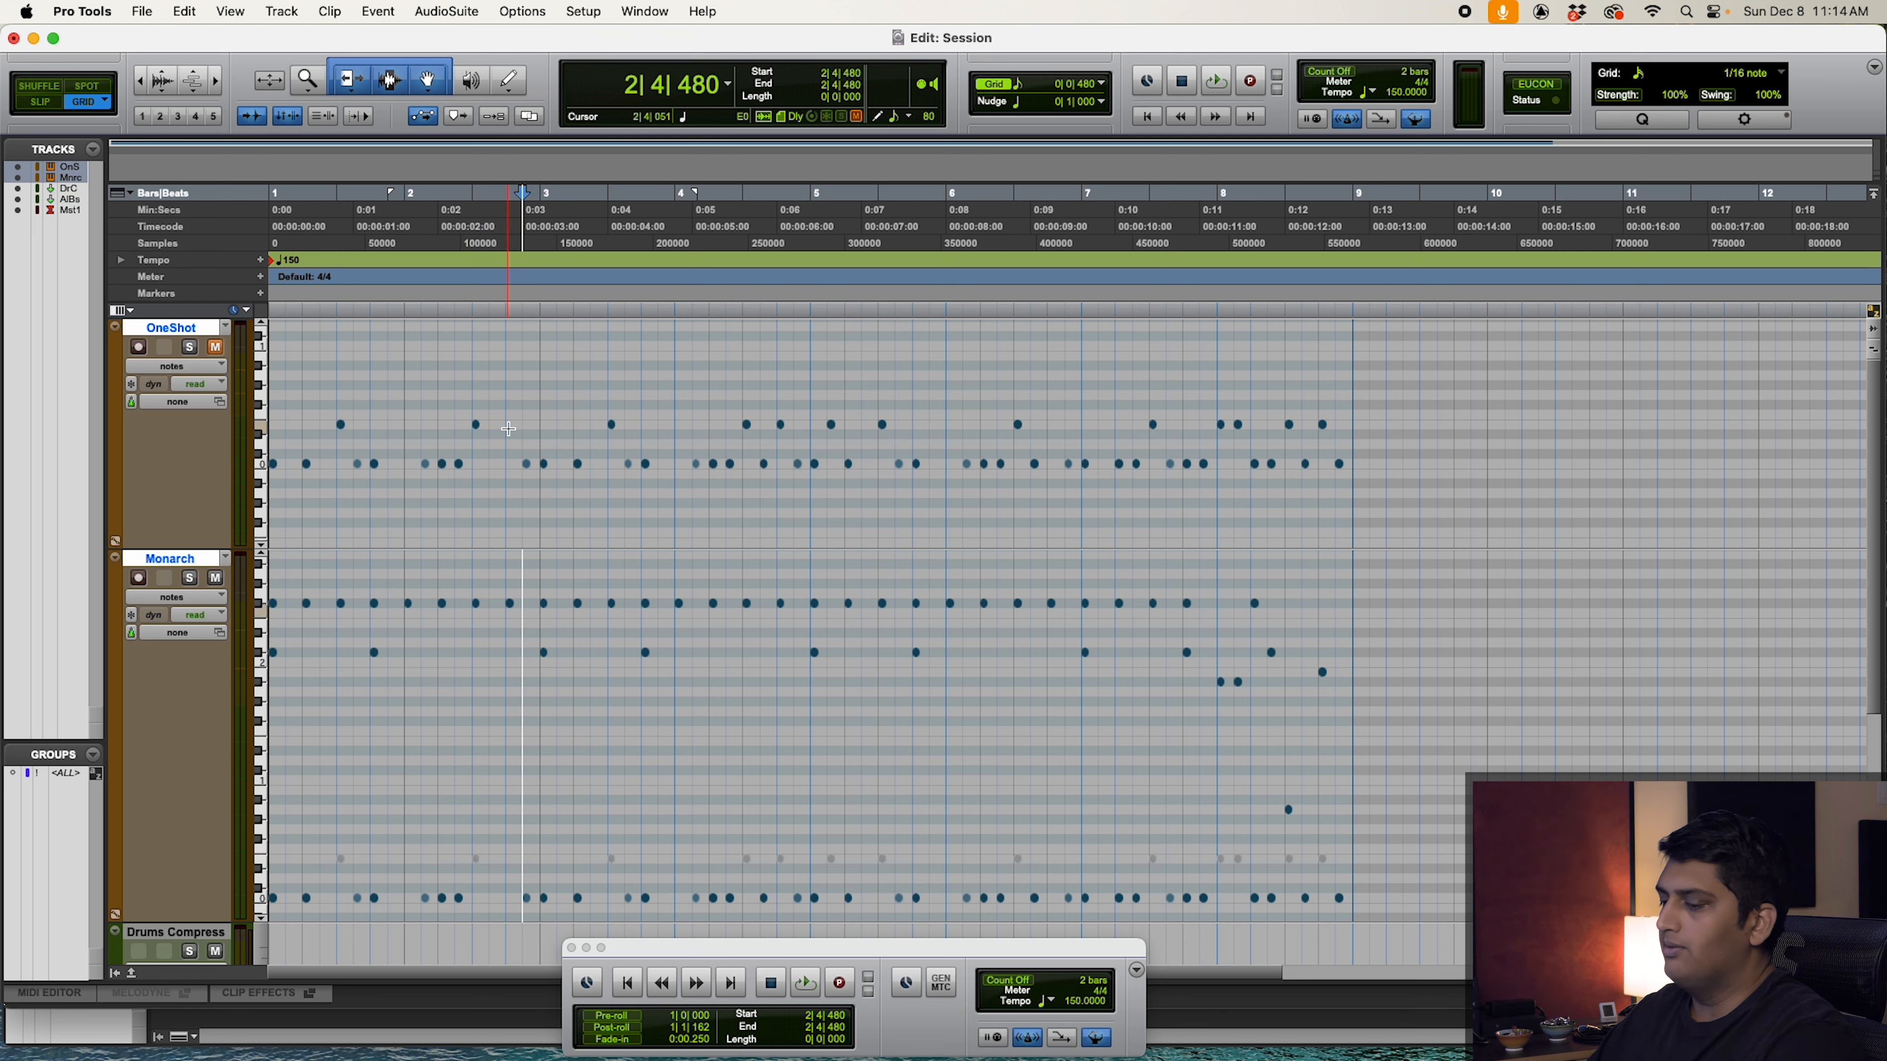
# Step: Load Starclassic Maple High Close.wav into One Shot 1 and Starclassic Maple High Room.wav into One Shot 2 of the OneShot track's Kontakt 8, using Finder
pyautogui.press('super+equal')
pyautogui.click(205, 88)
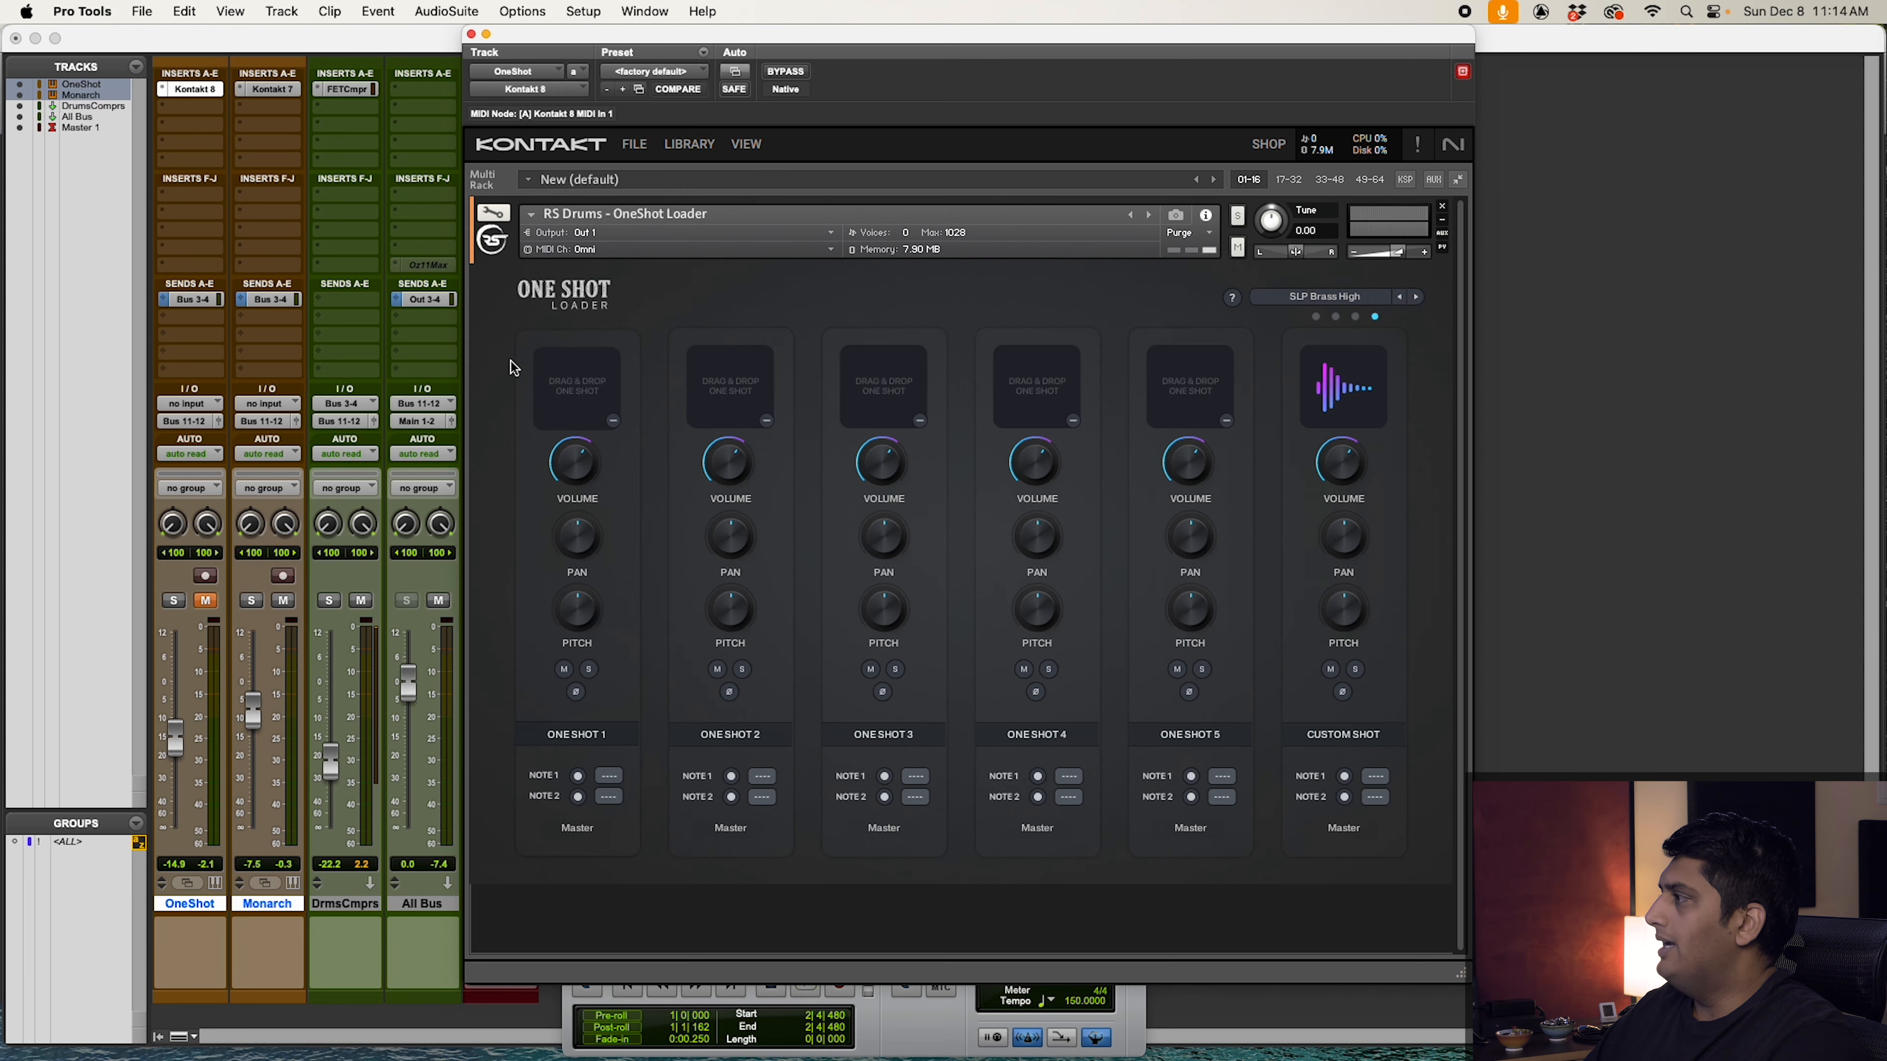
pyautogui.press('super+Tab')
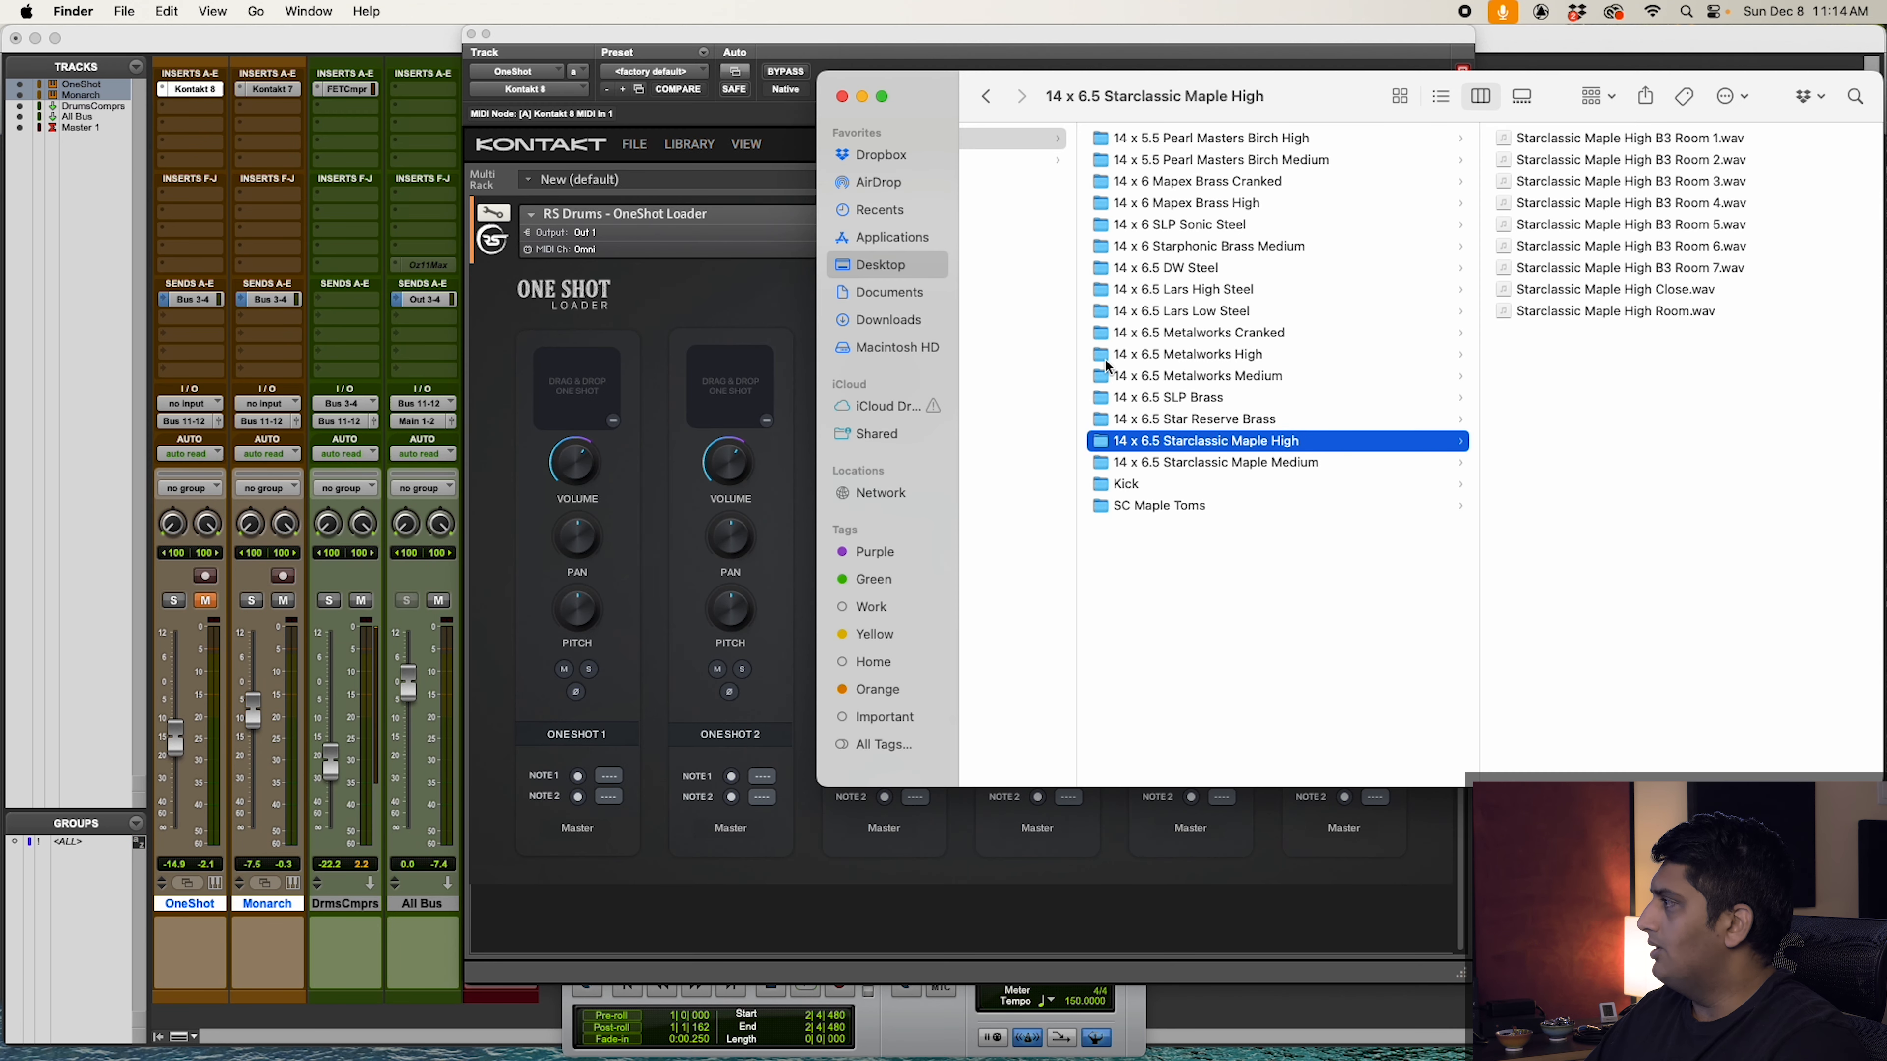
pyautogui.hscroll(-10, 1107, 366)
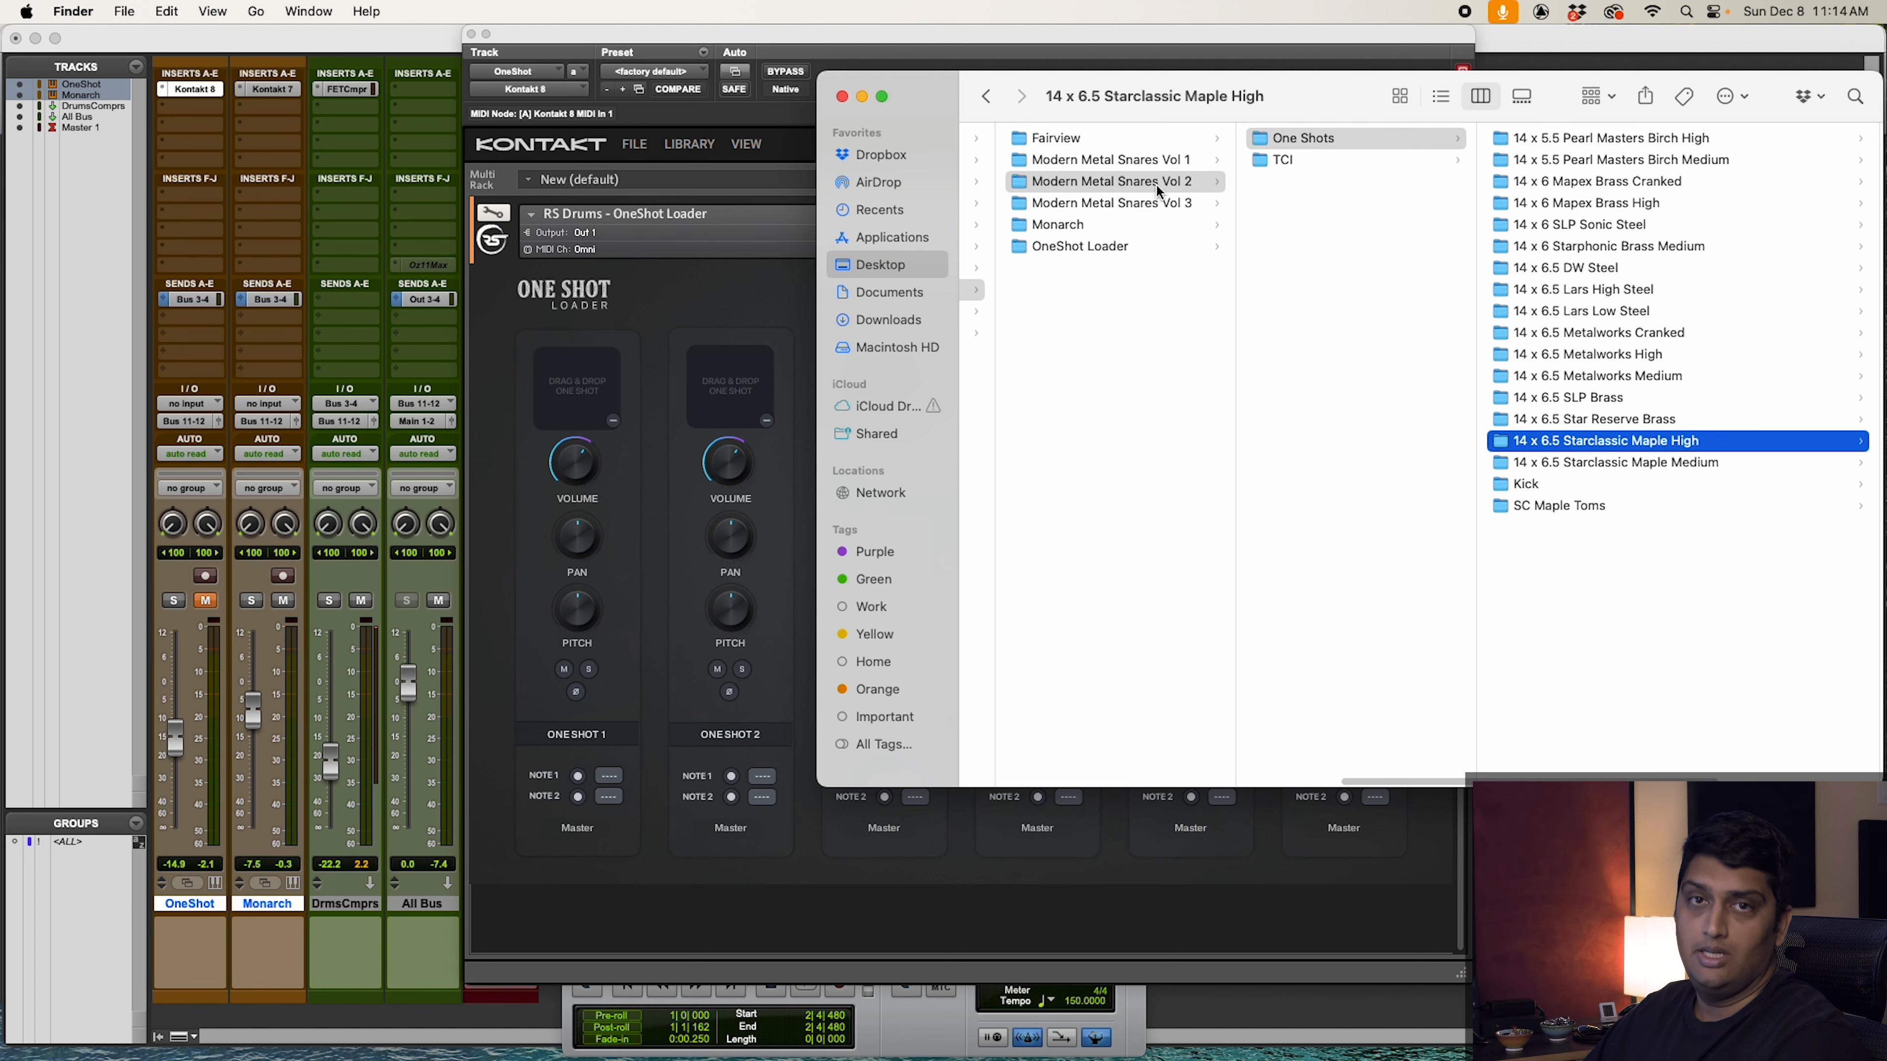
pyautogui.hscroll(10, 1175, 201)
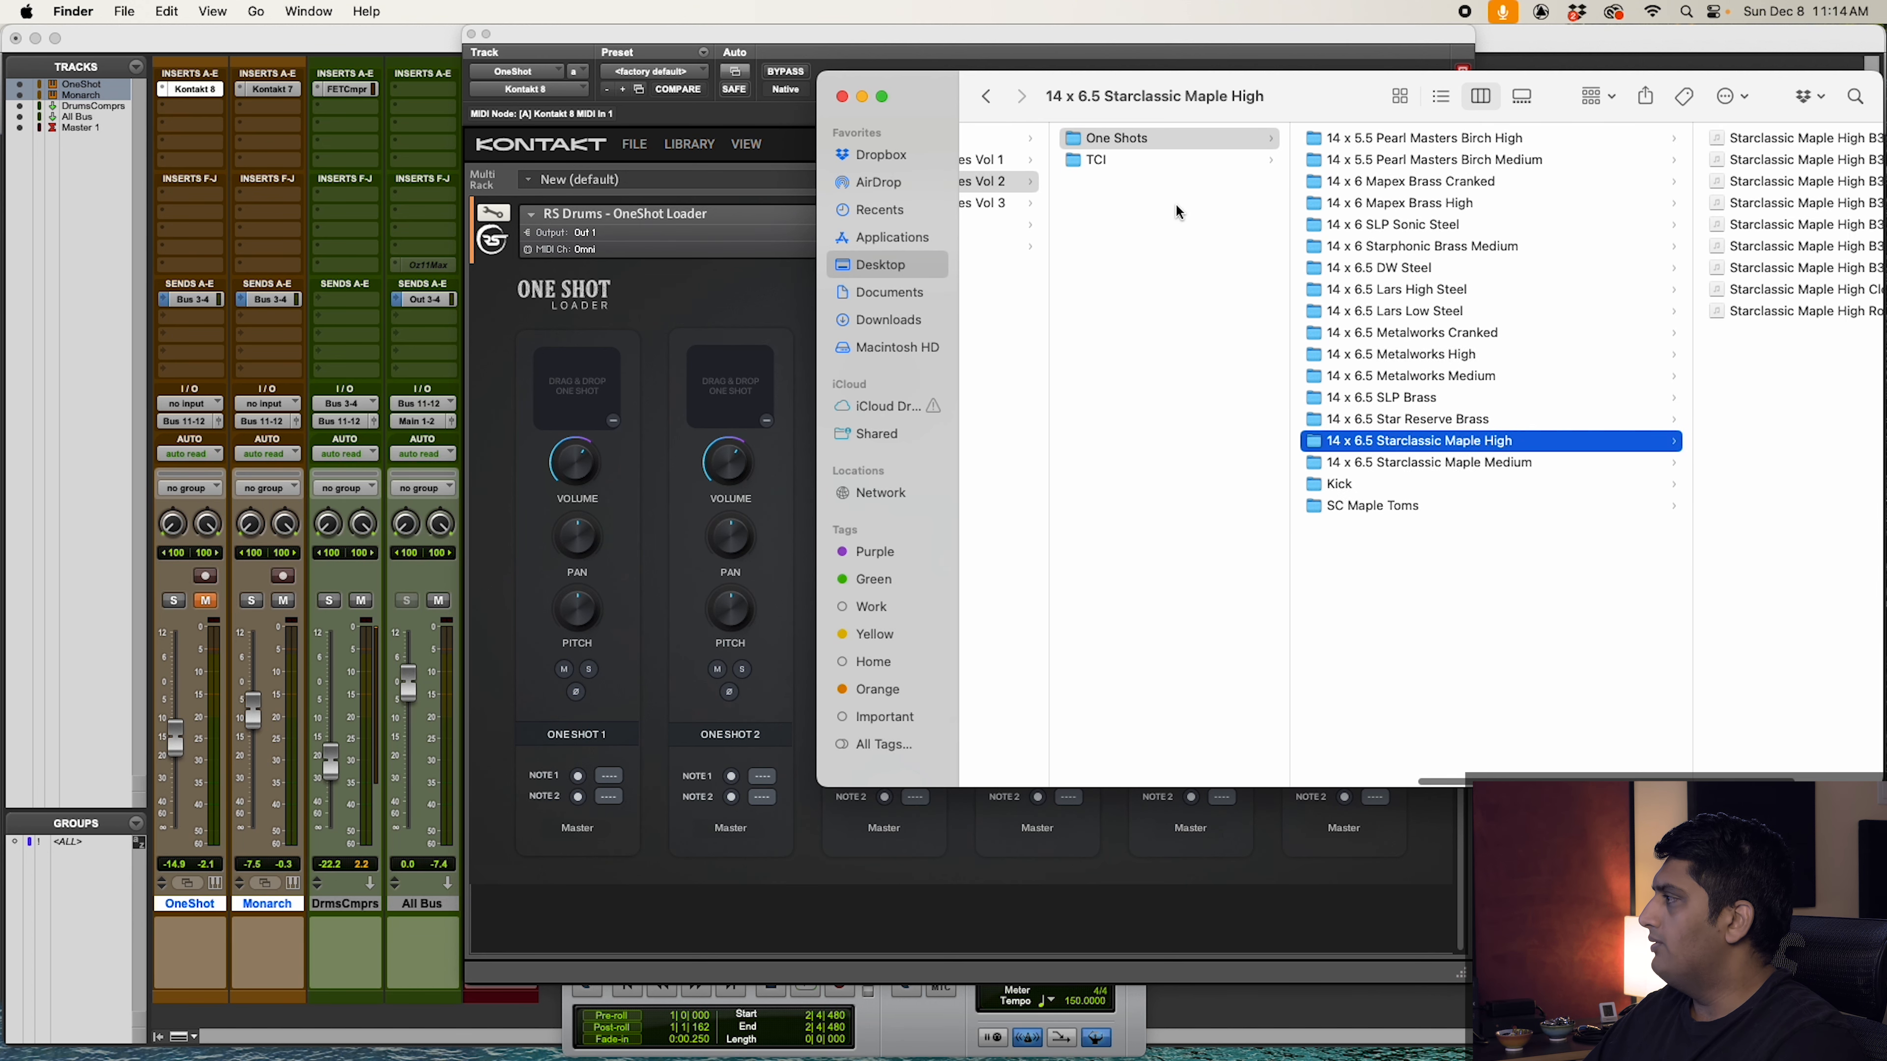
pyautogui.hscroll(5, 1175, 209)
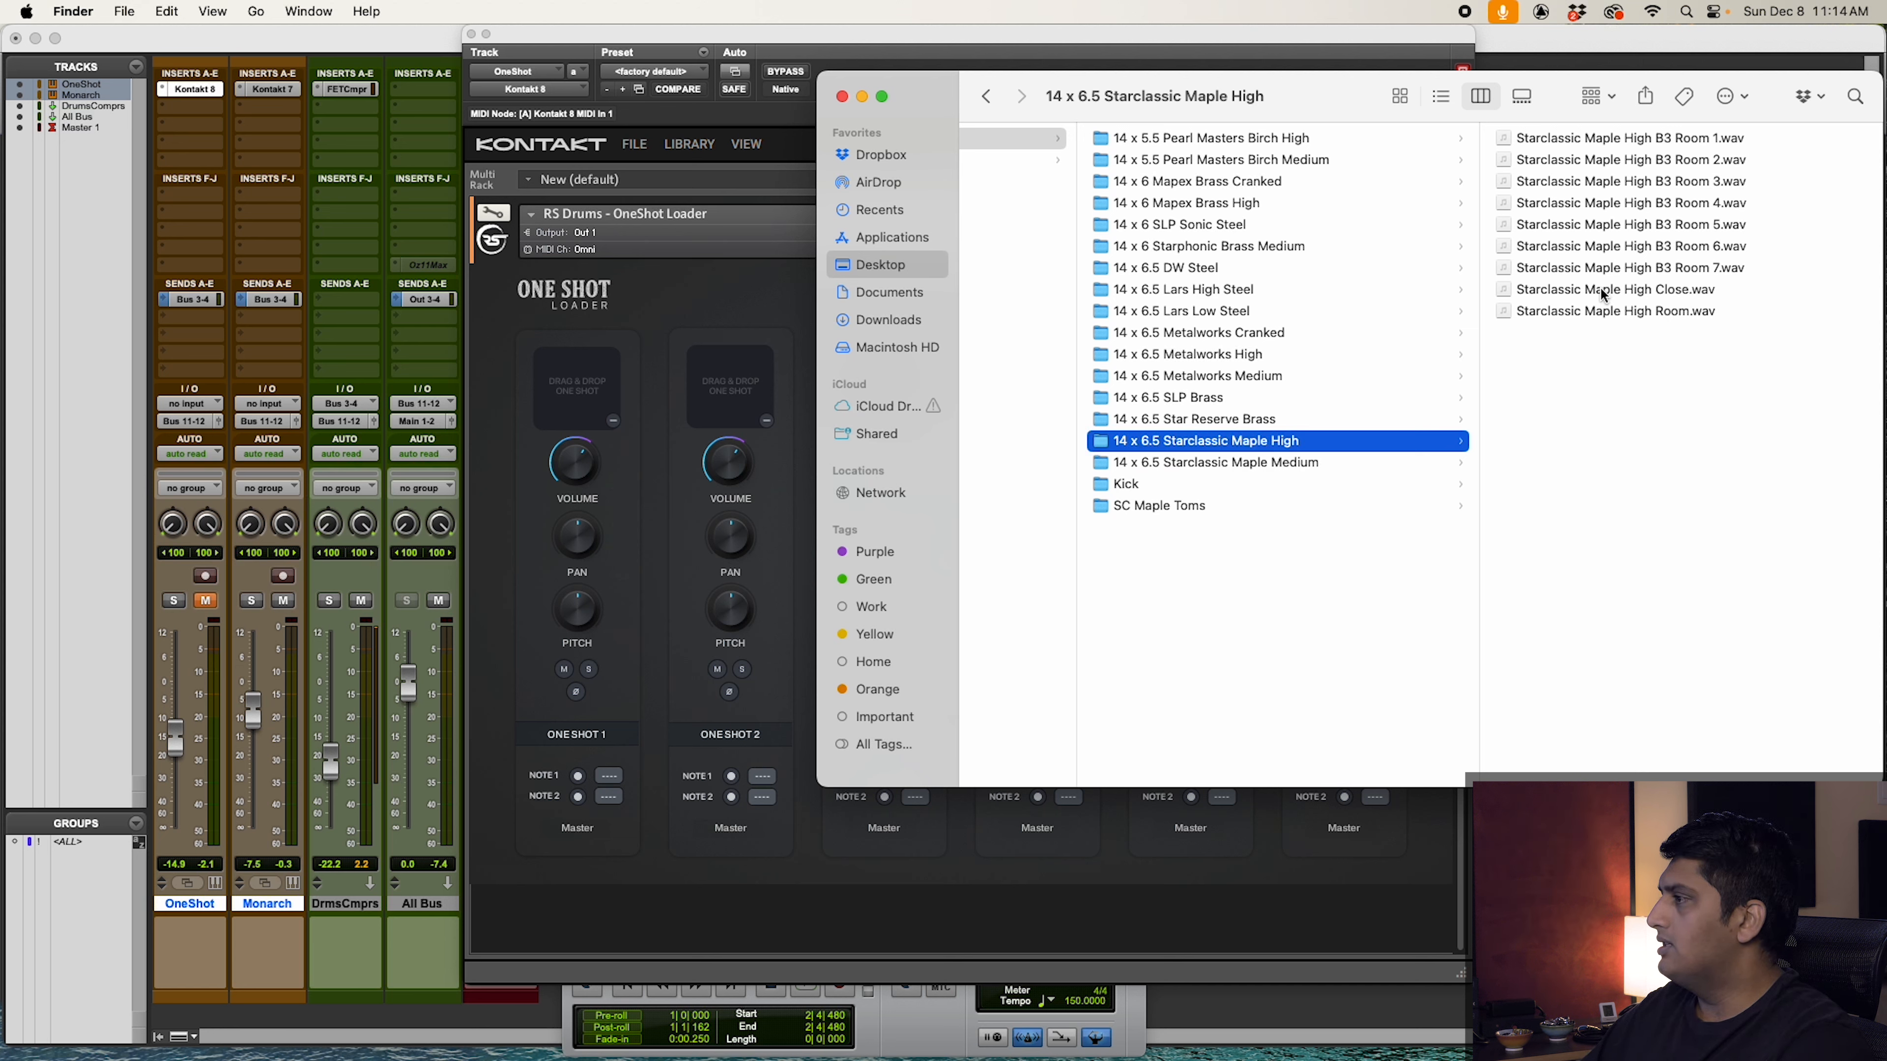
pyautogui.moveTo(1602, 295); pyautogui.dragTo(578, 388)
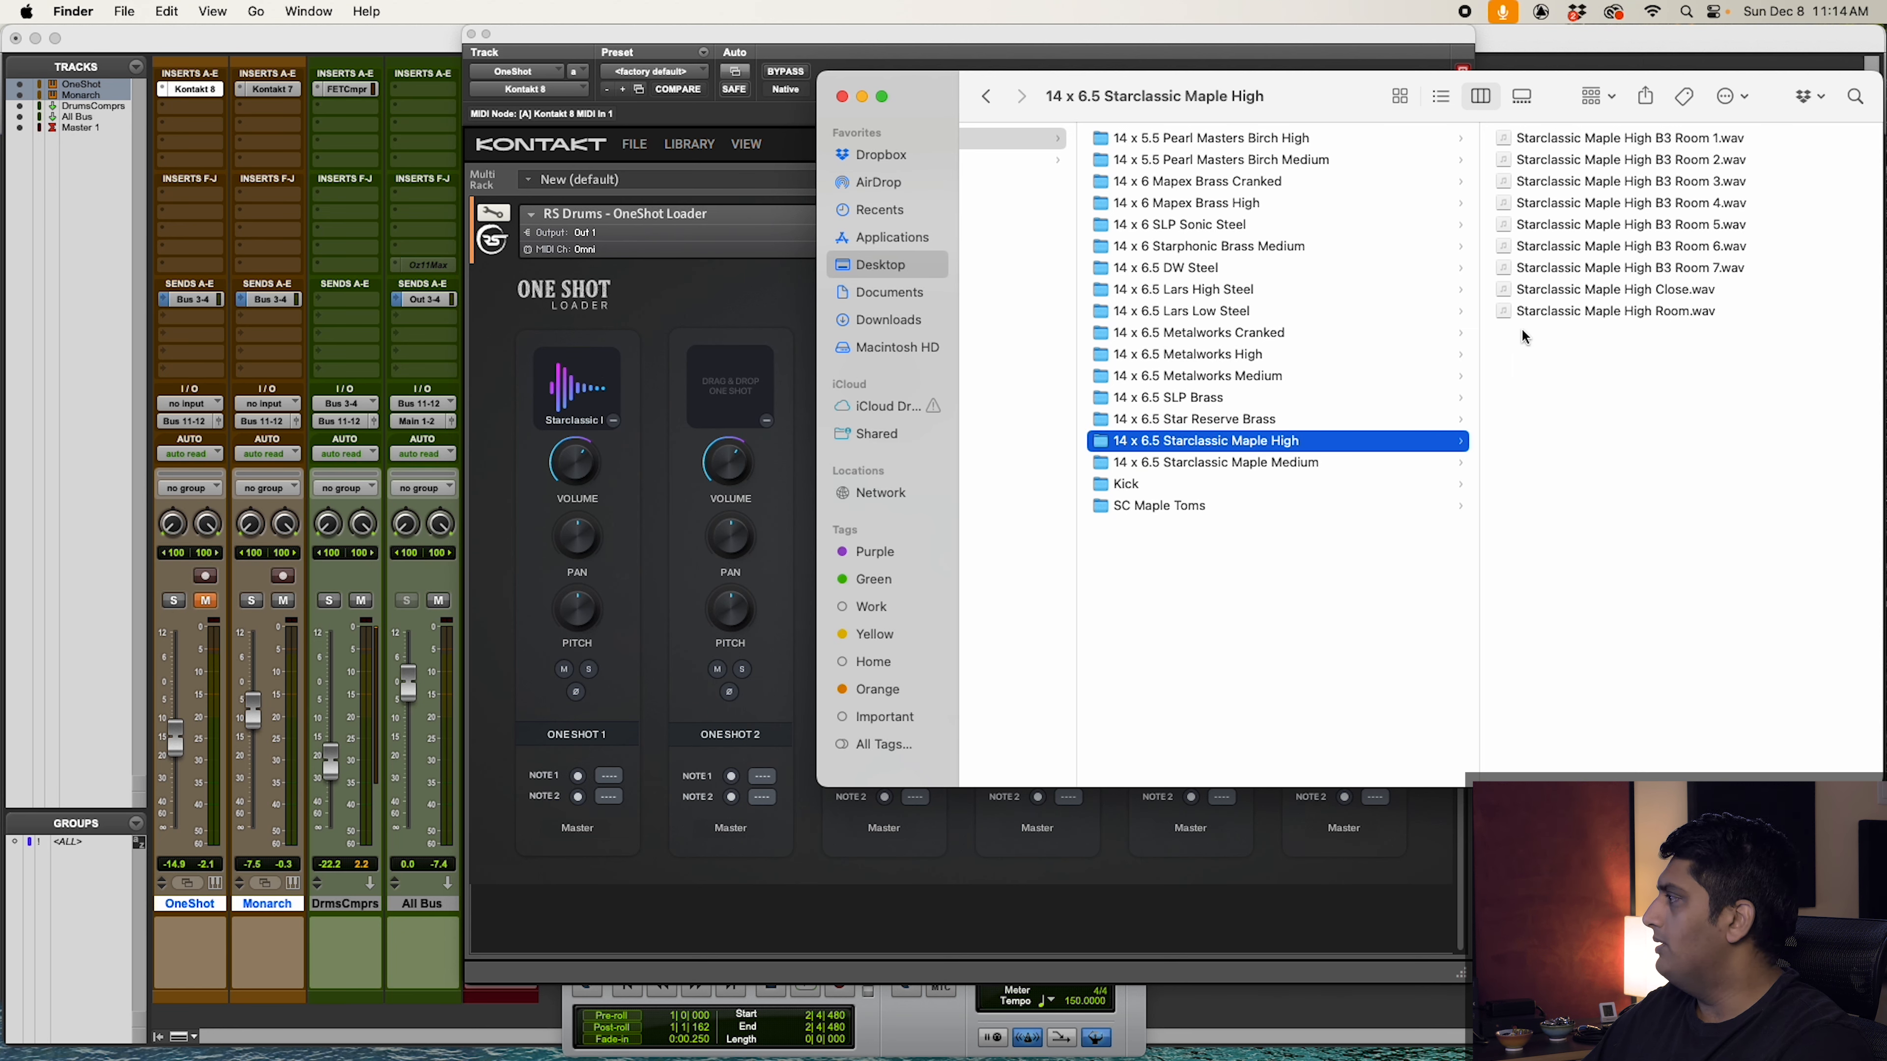
pyautogui.moveTo(1571, 310); pyautogui.dragTo(726, 394)
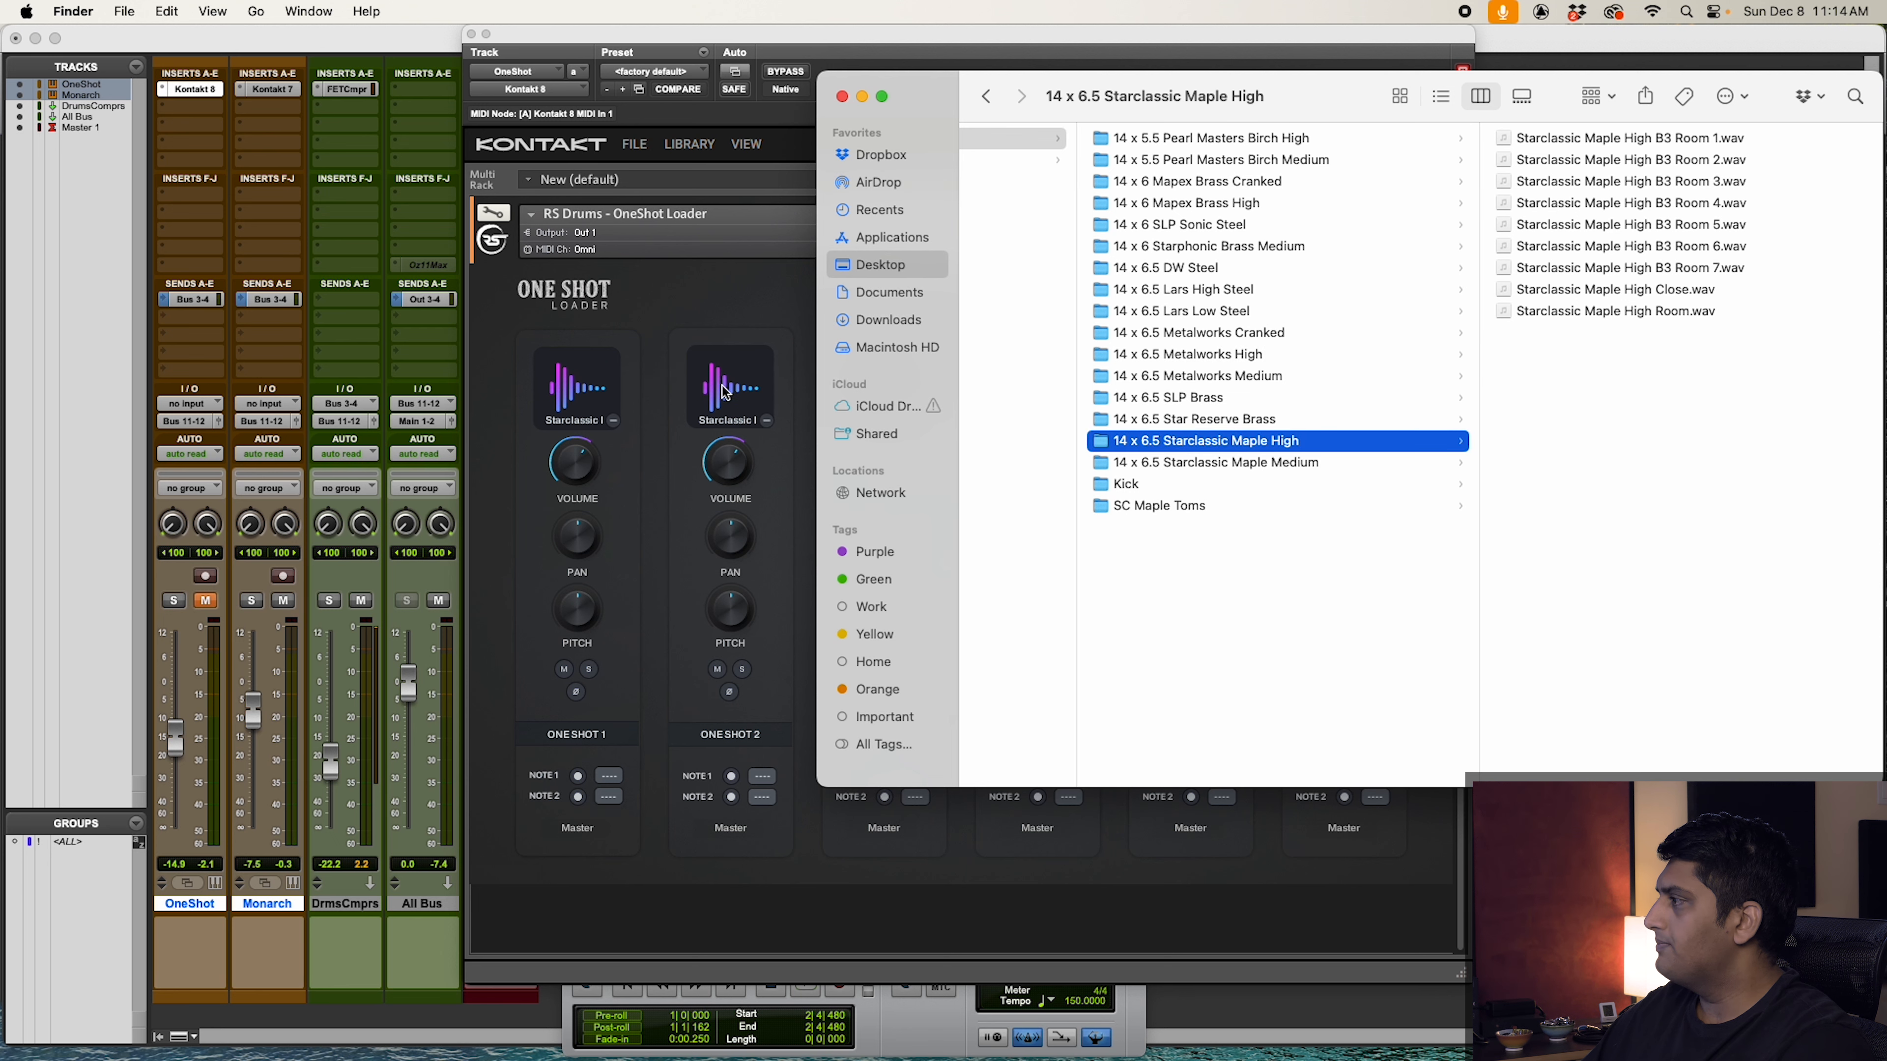
pyautogui.click(748, 312)
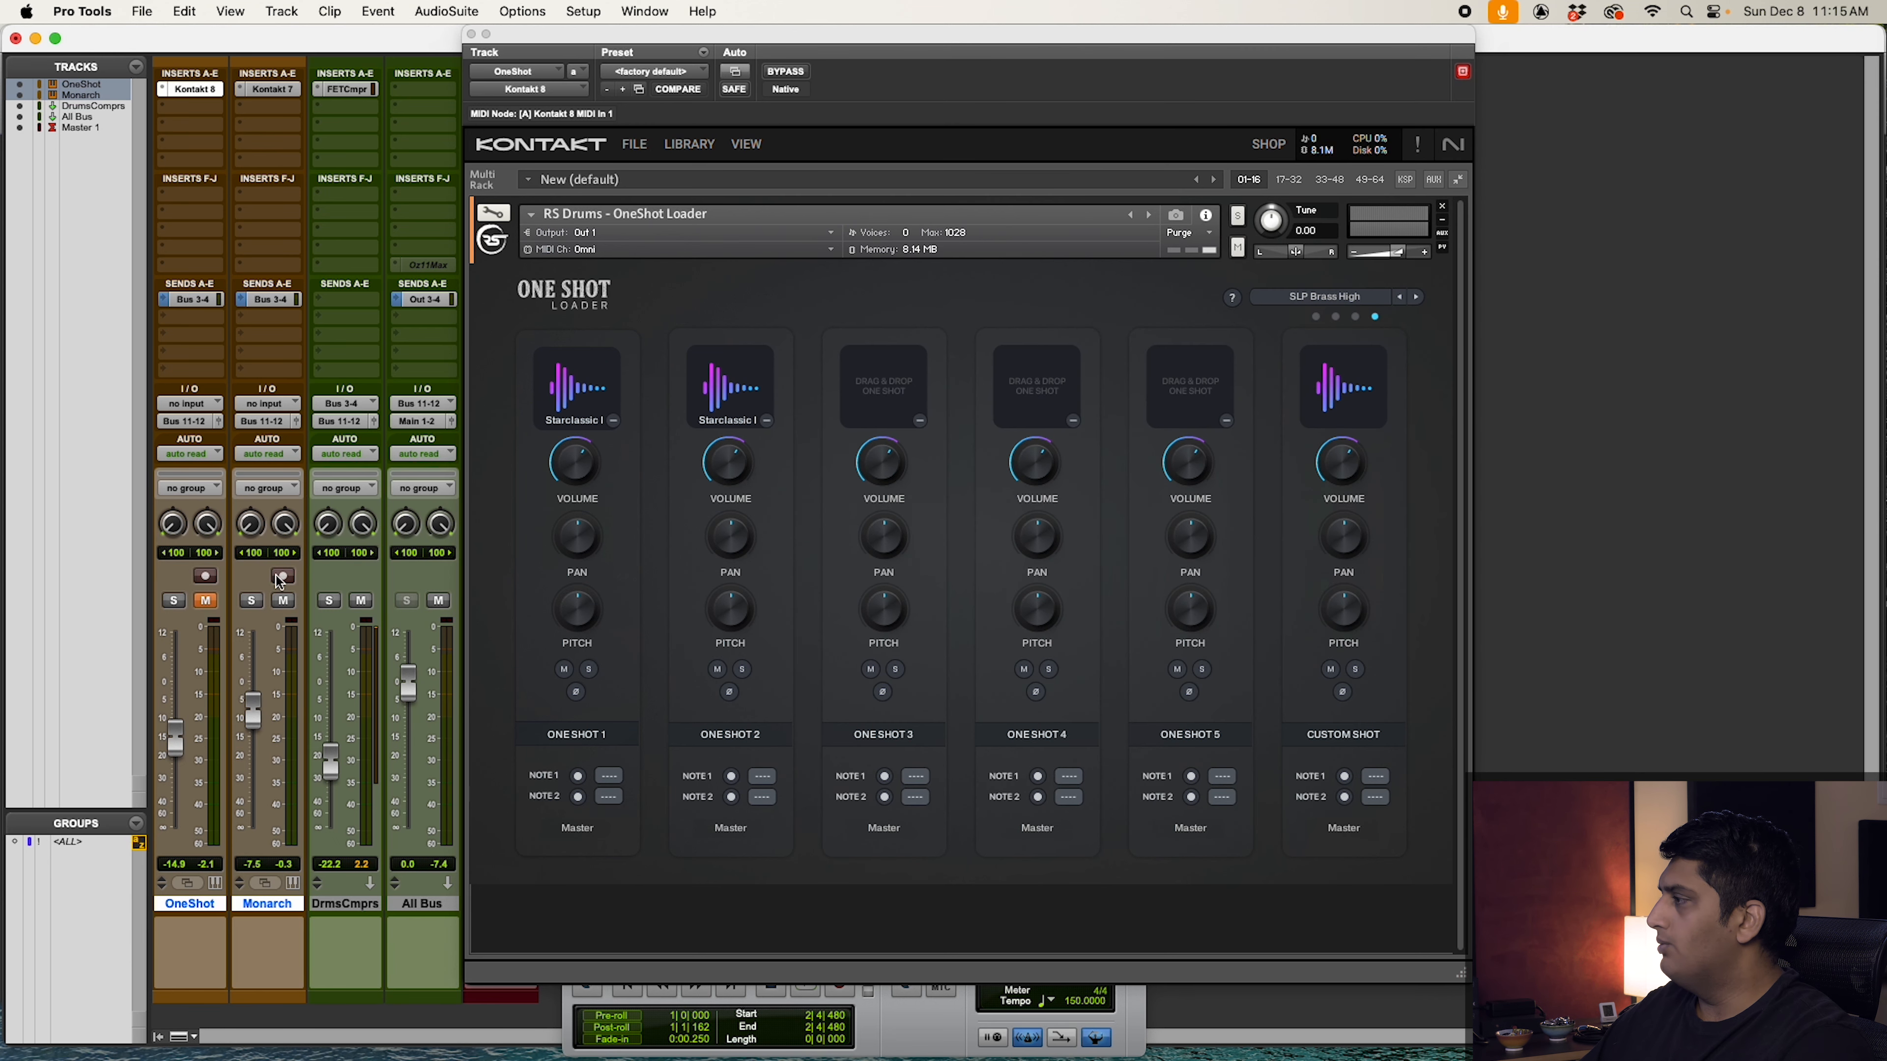
# Step: Unmute the OneShot track and audition the samples in One Shot 1 and One Shot 2
pyautogui.click(205, 600)
pyautogui.click(567, 402)
pyautogui.click(718, 388)
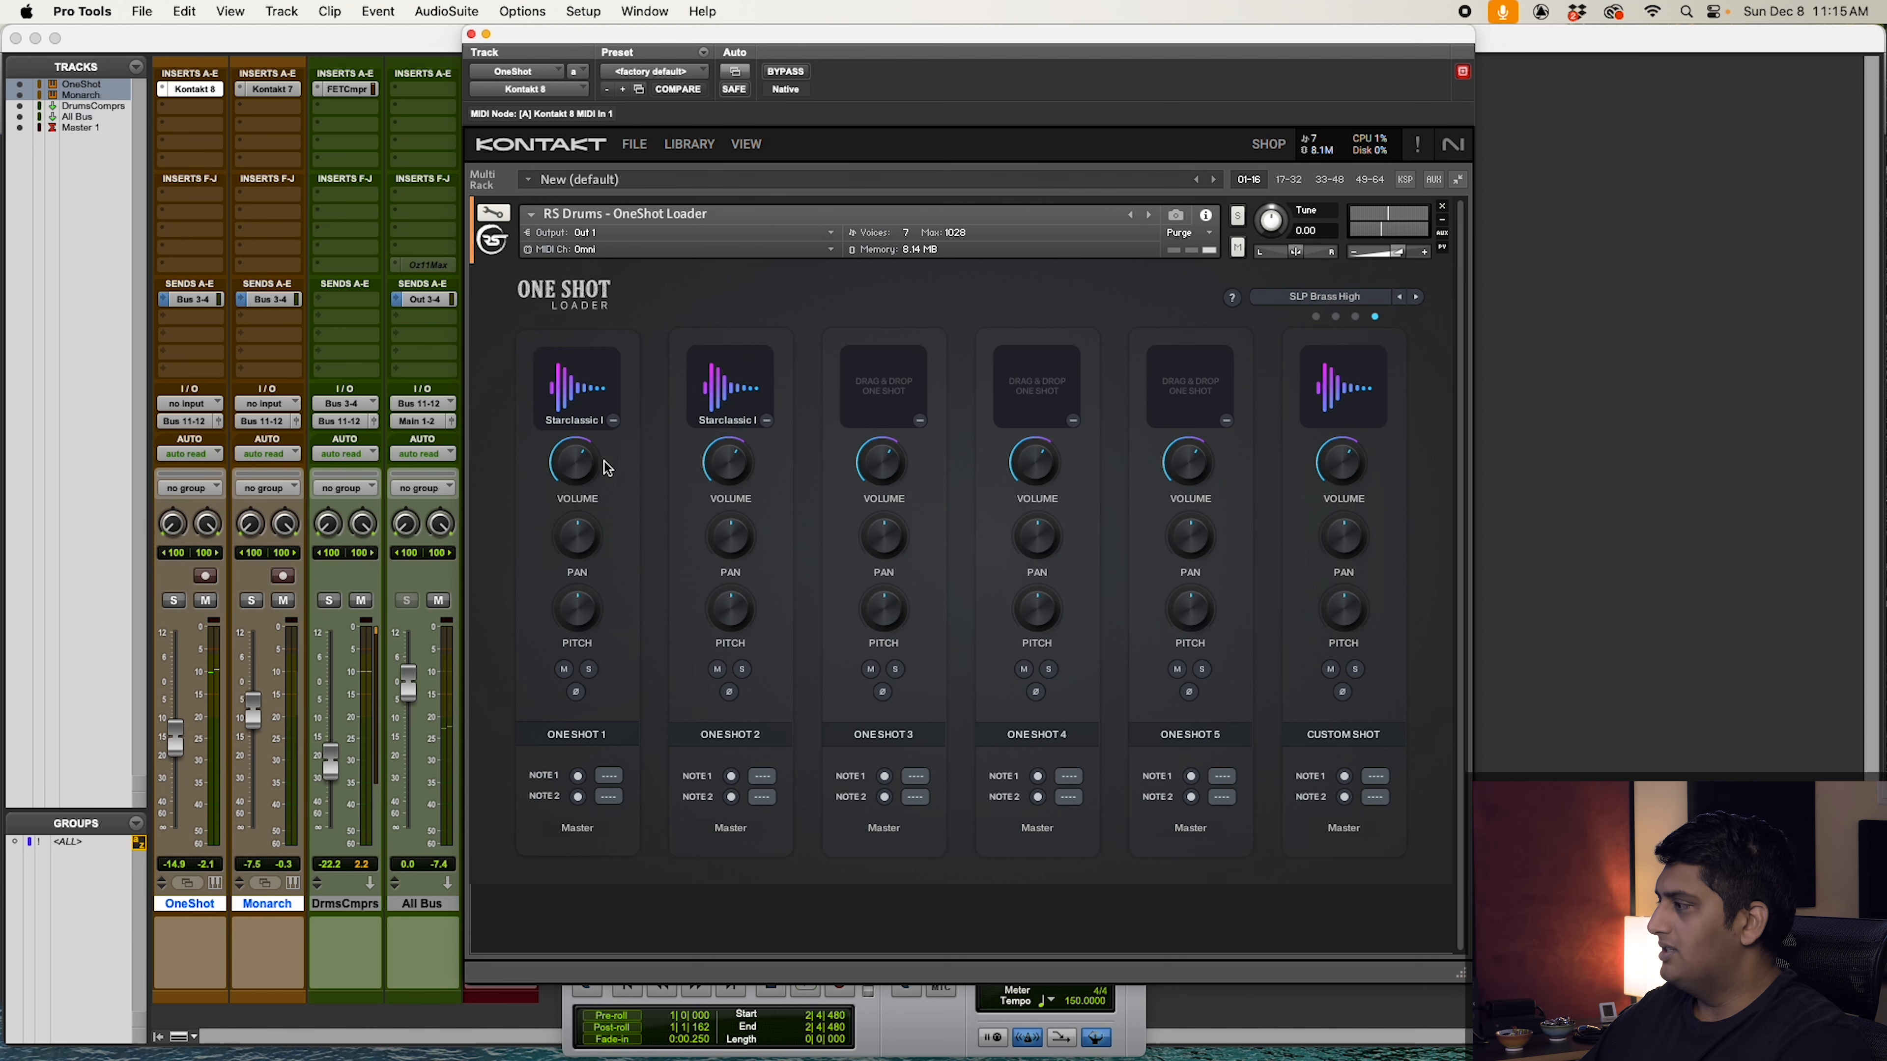
# Step: Learn E0 as Note 1 for One Shot 1 and One Shot 2 from the snare note on the OneShot track
pyautogui.press('super+equal')
pyautogui.click(577, 776)
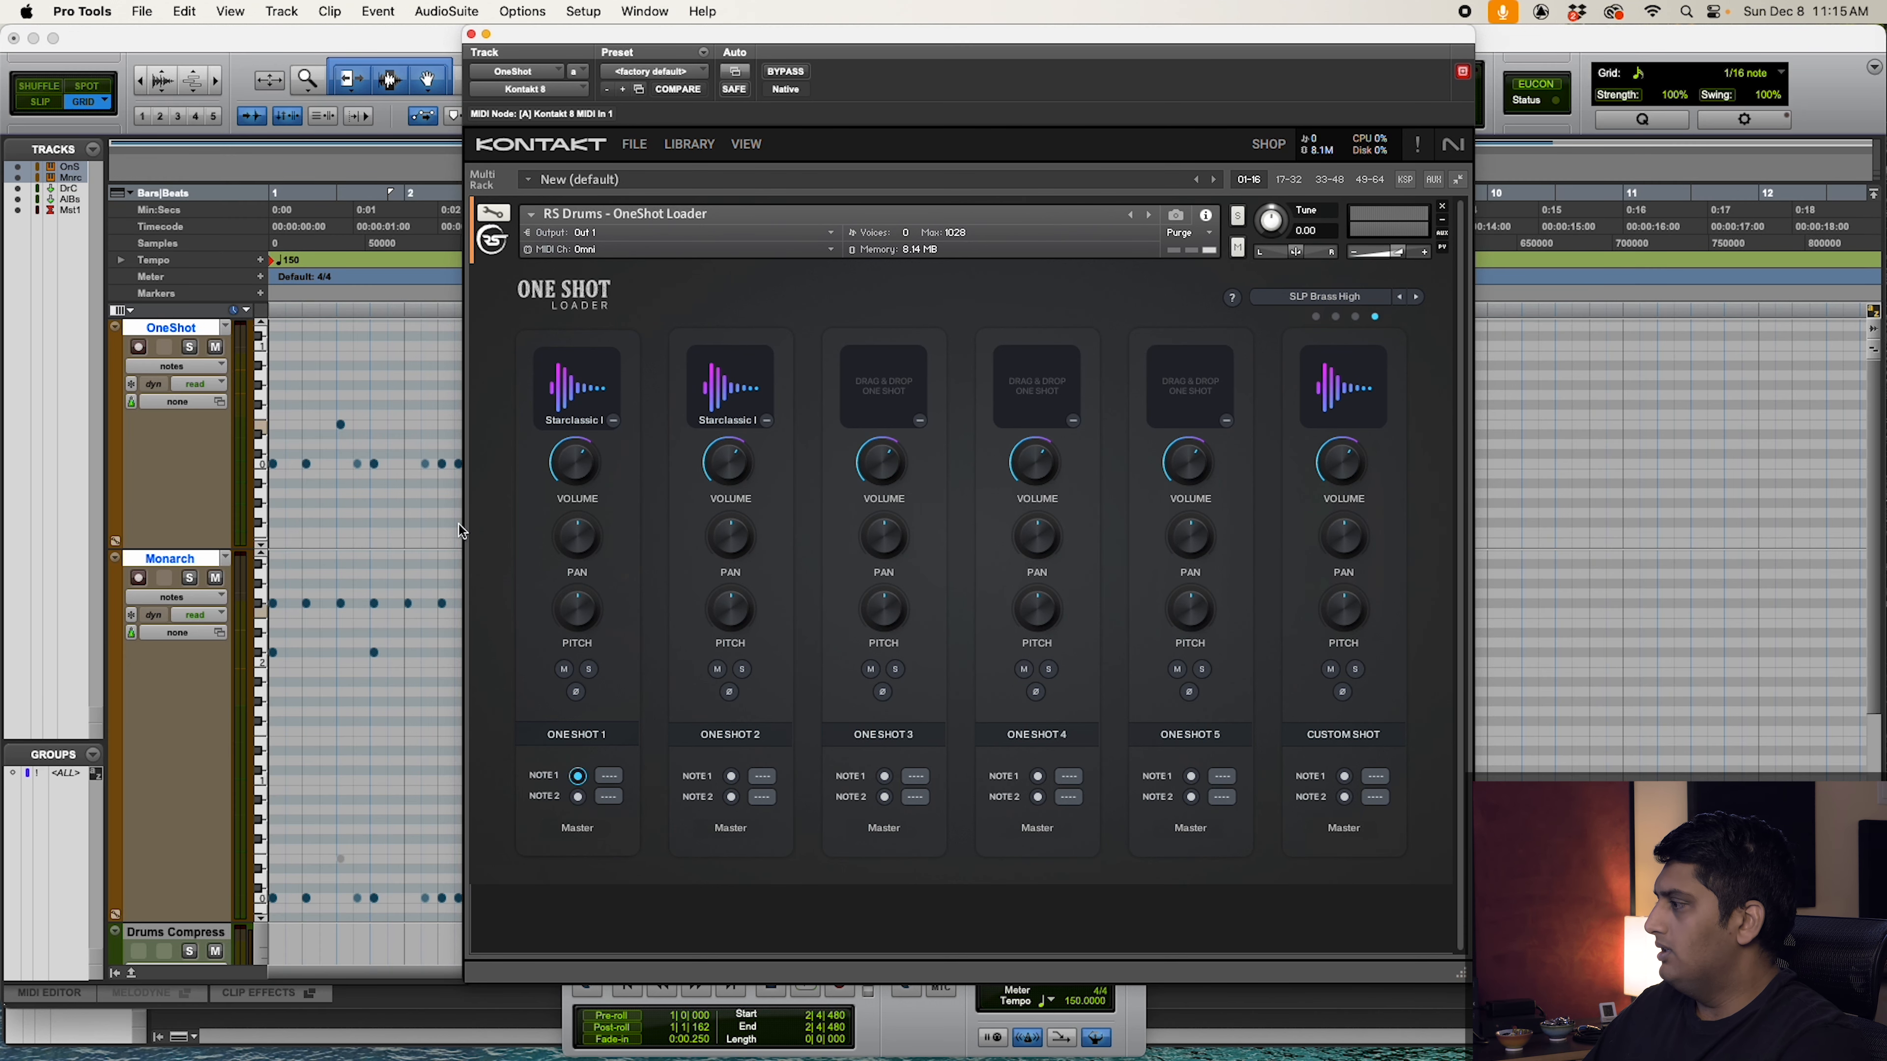
pyautogui.click(340, 425)
pyautogui.click(731, 775)
pyautogui.click(340, 425)
# Step: Play the session in the Mix window and lower One Shot 2's volume to -6.6 dB
pyautogui.press('super+equal')
pyautogui.press('space')
pyautogui.moveTo(729, 463); pyautogui.dragTo(726, 487)
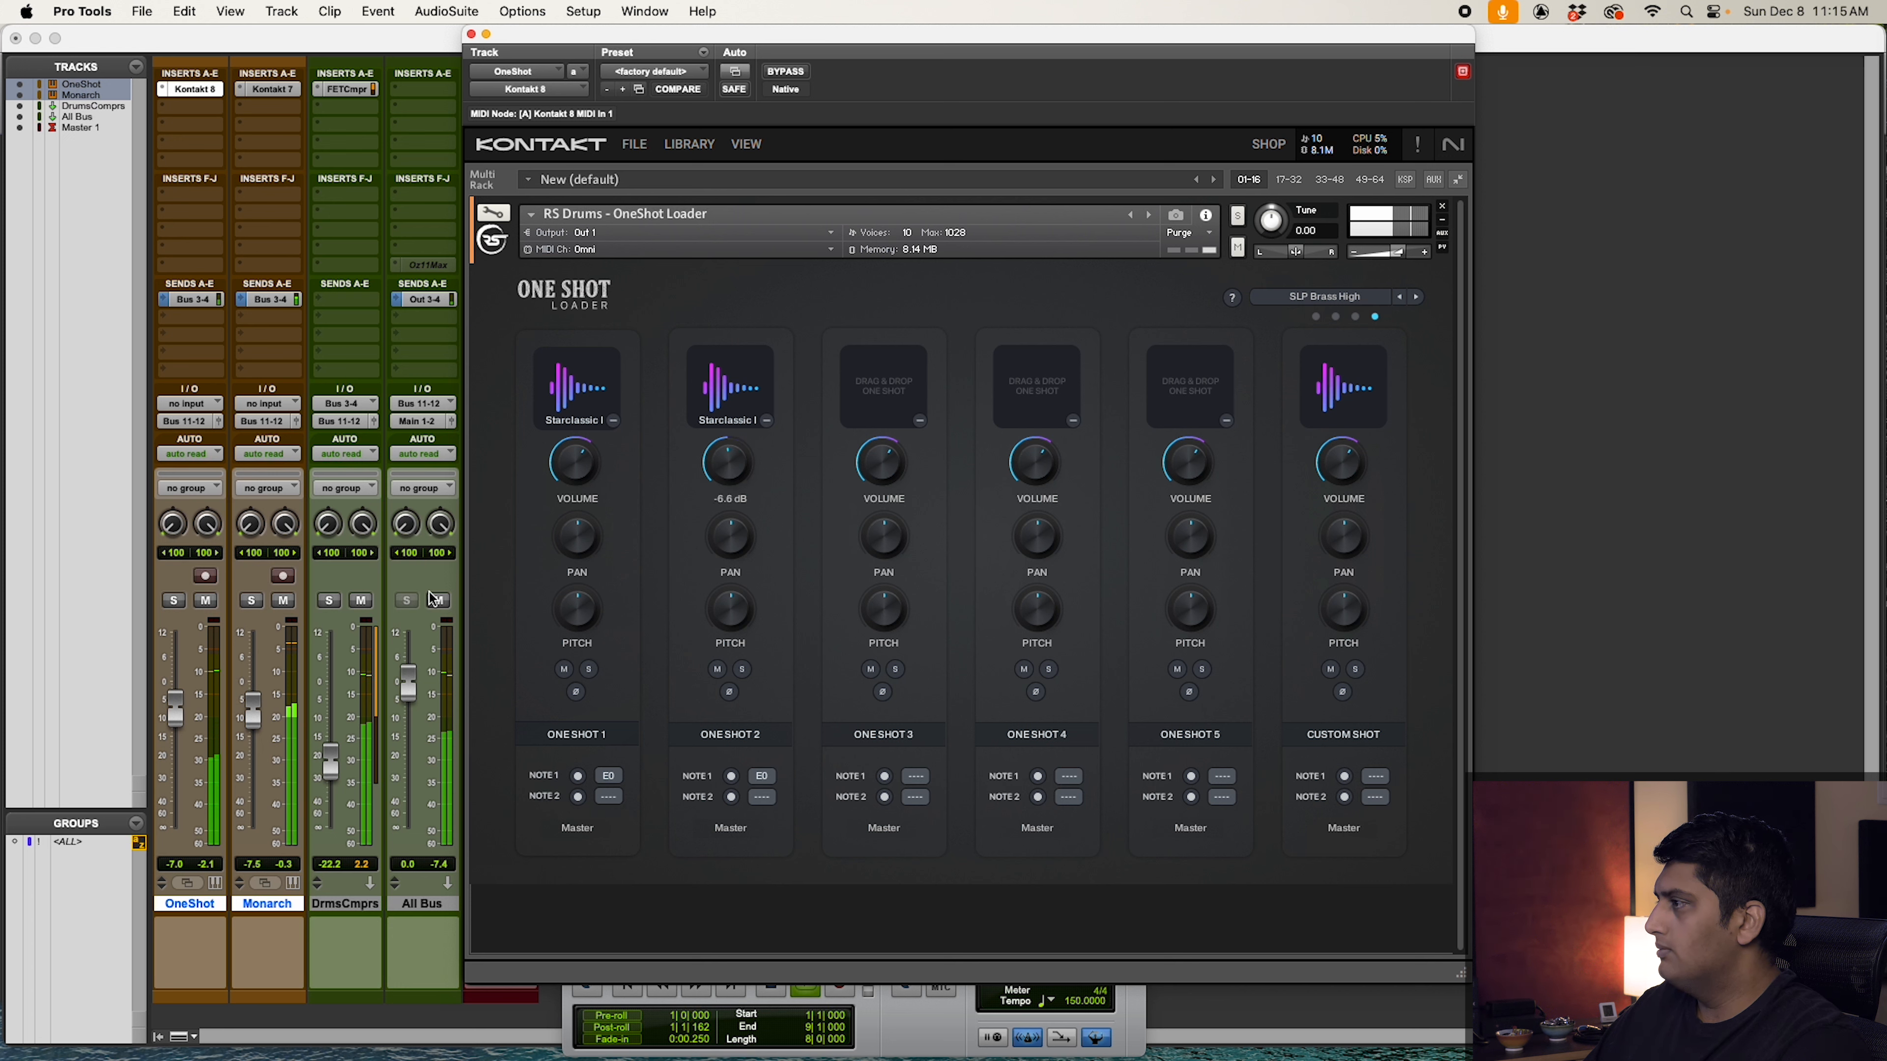
# Step: Balance the OneShot track against the Monarch kit during playback, setting its fader to -2.5 dB
pyautogui.moveTo(174, 715); pyautogui.dragTo(176, 699)
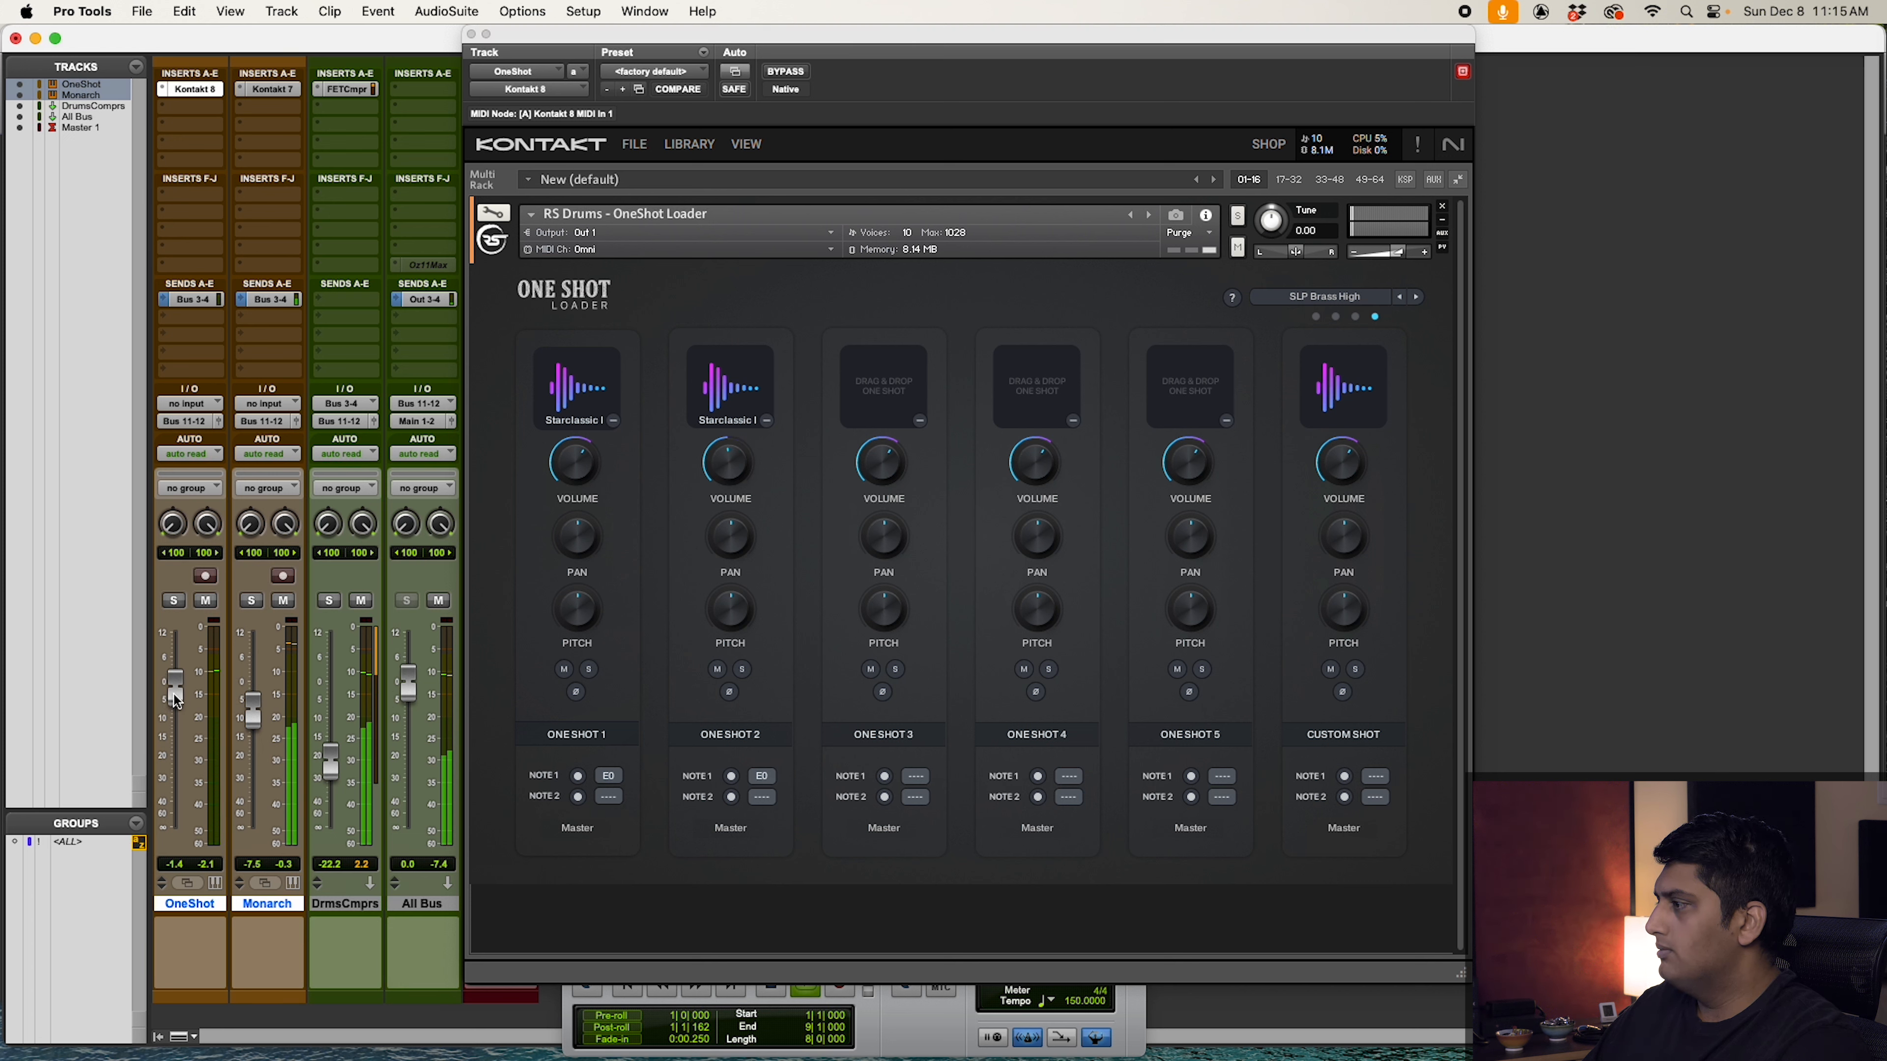
pyautogui.click(763, 481)
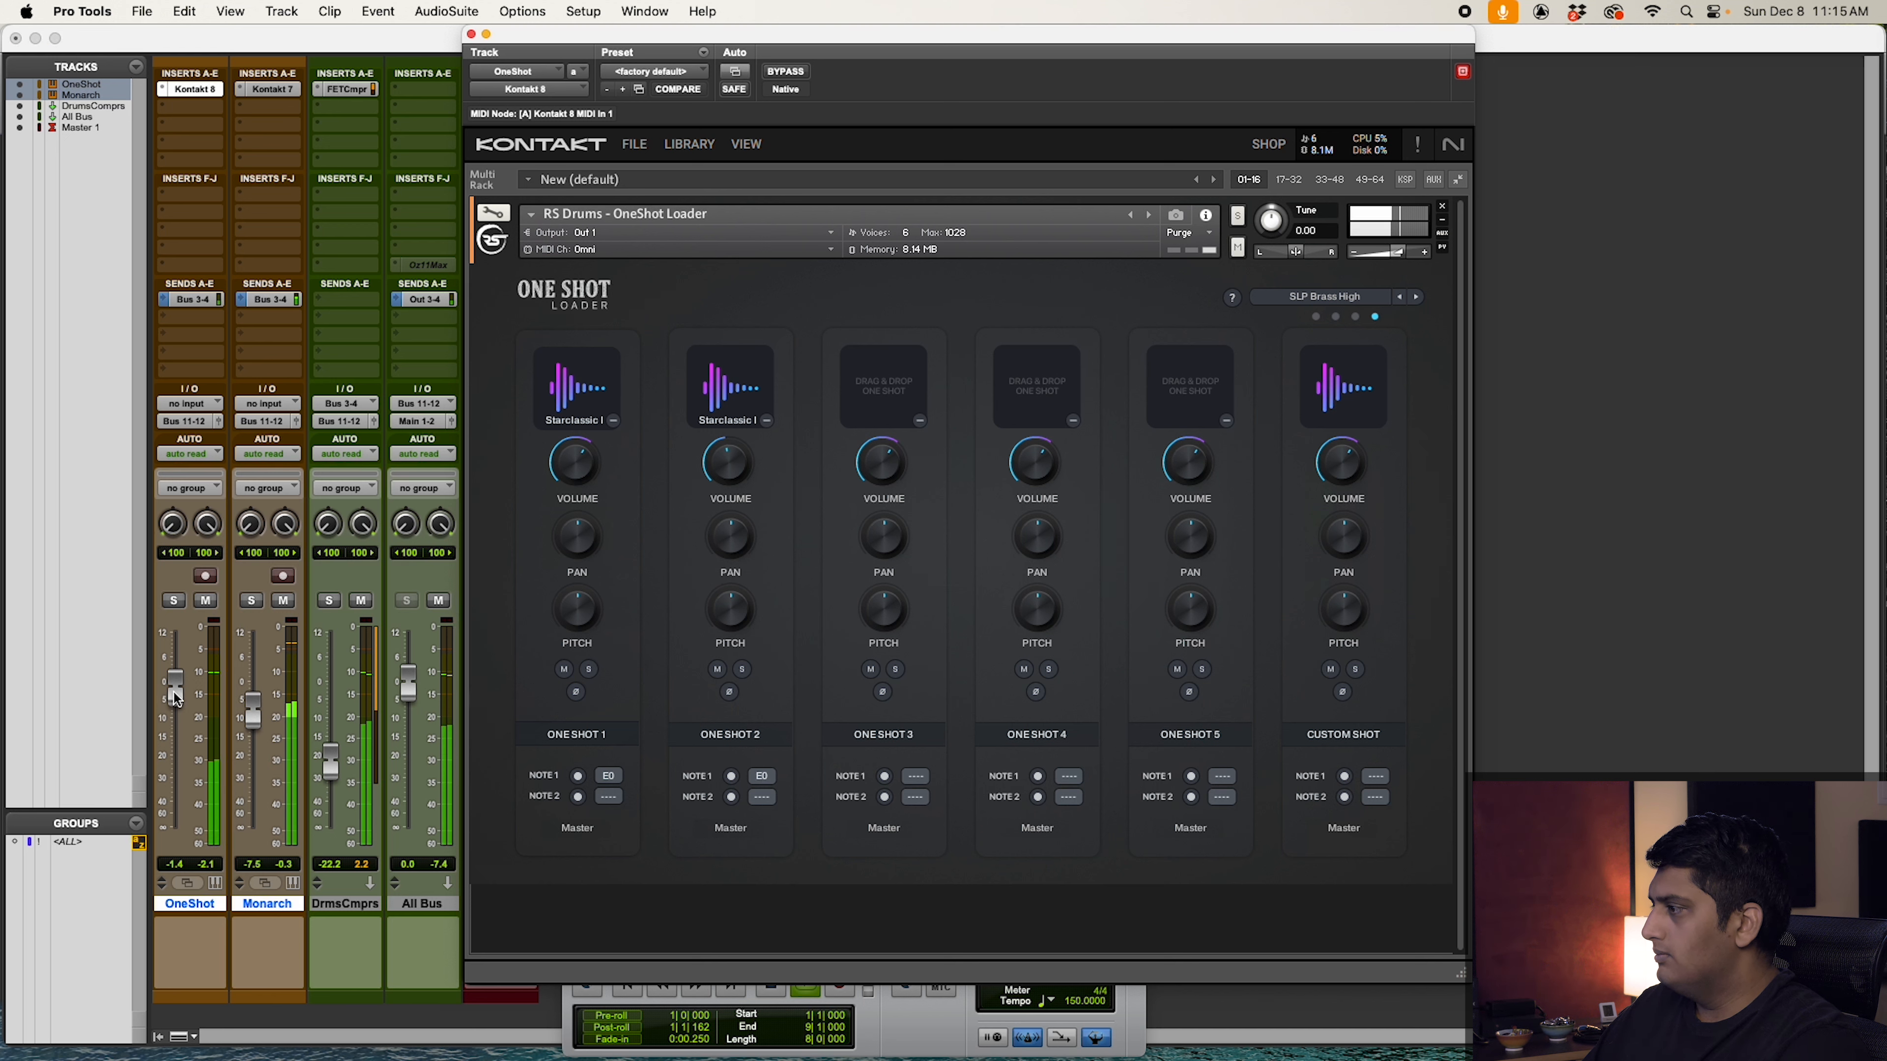
pyautogui.moveTo(175, 699); pyautogui.dragTo(175, 689)
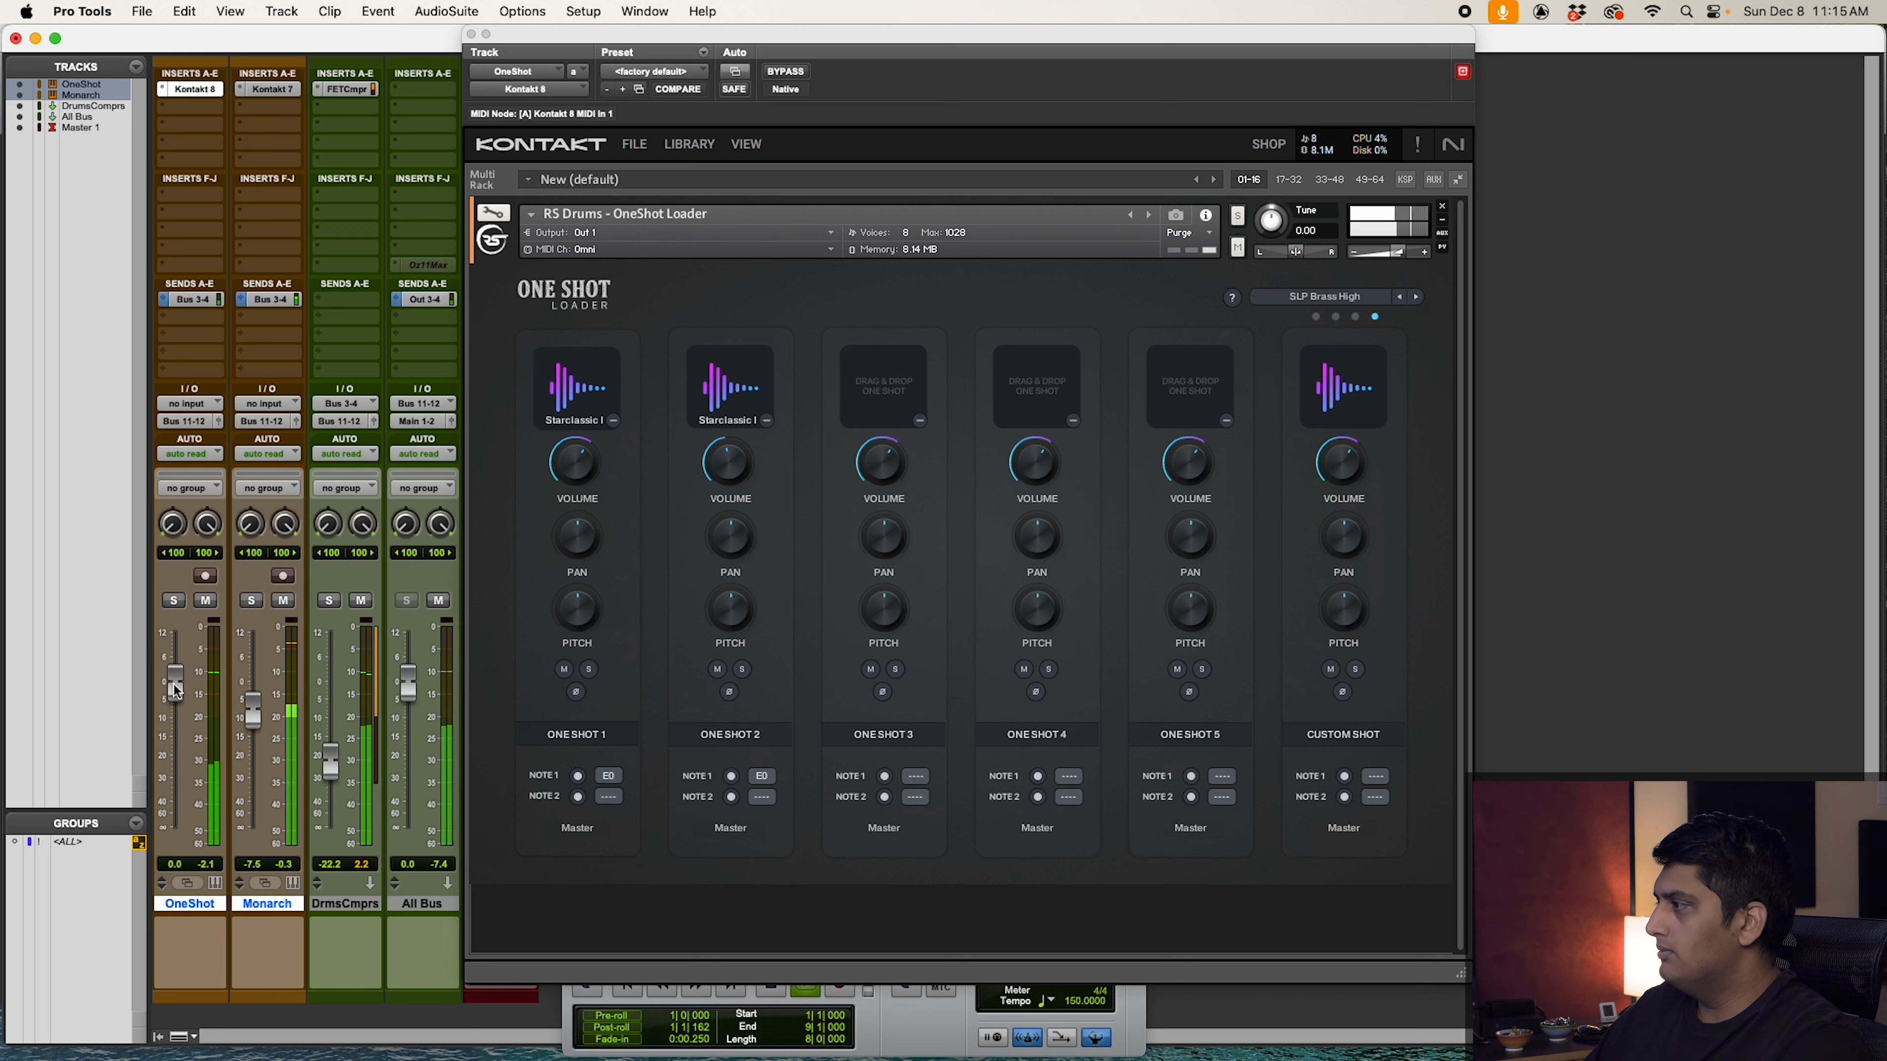
pyautogui.click(750, 472)
pyautogui.moveTo(175, 691); pyautogui.dragTo(172, 696)
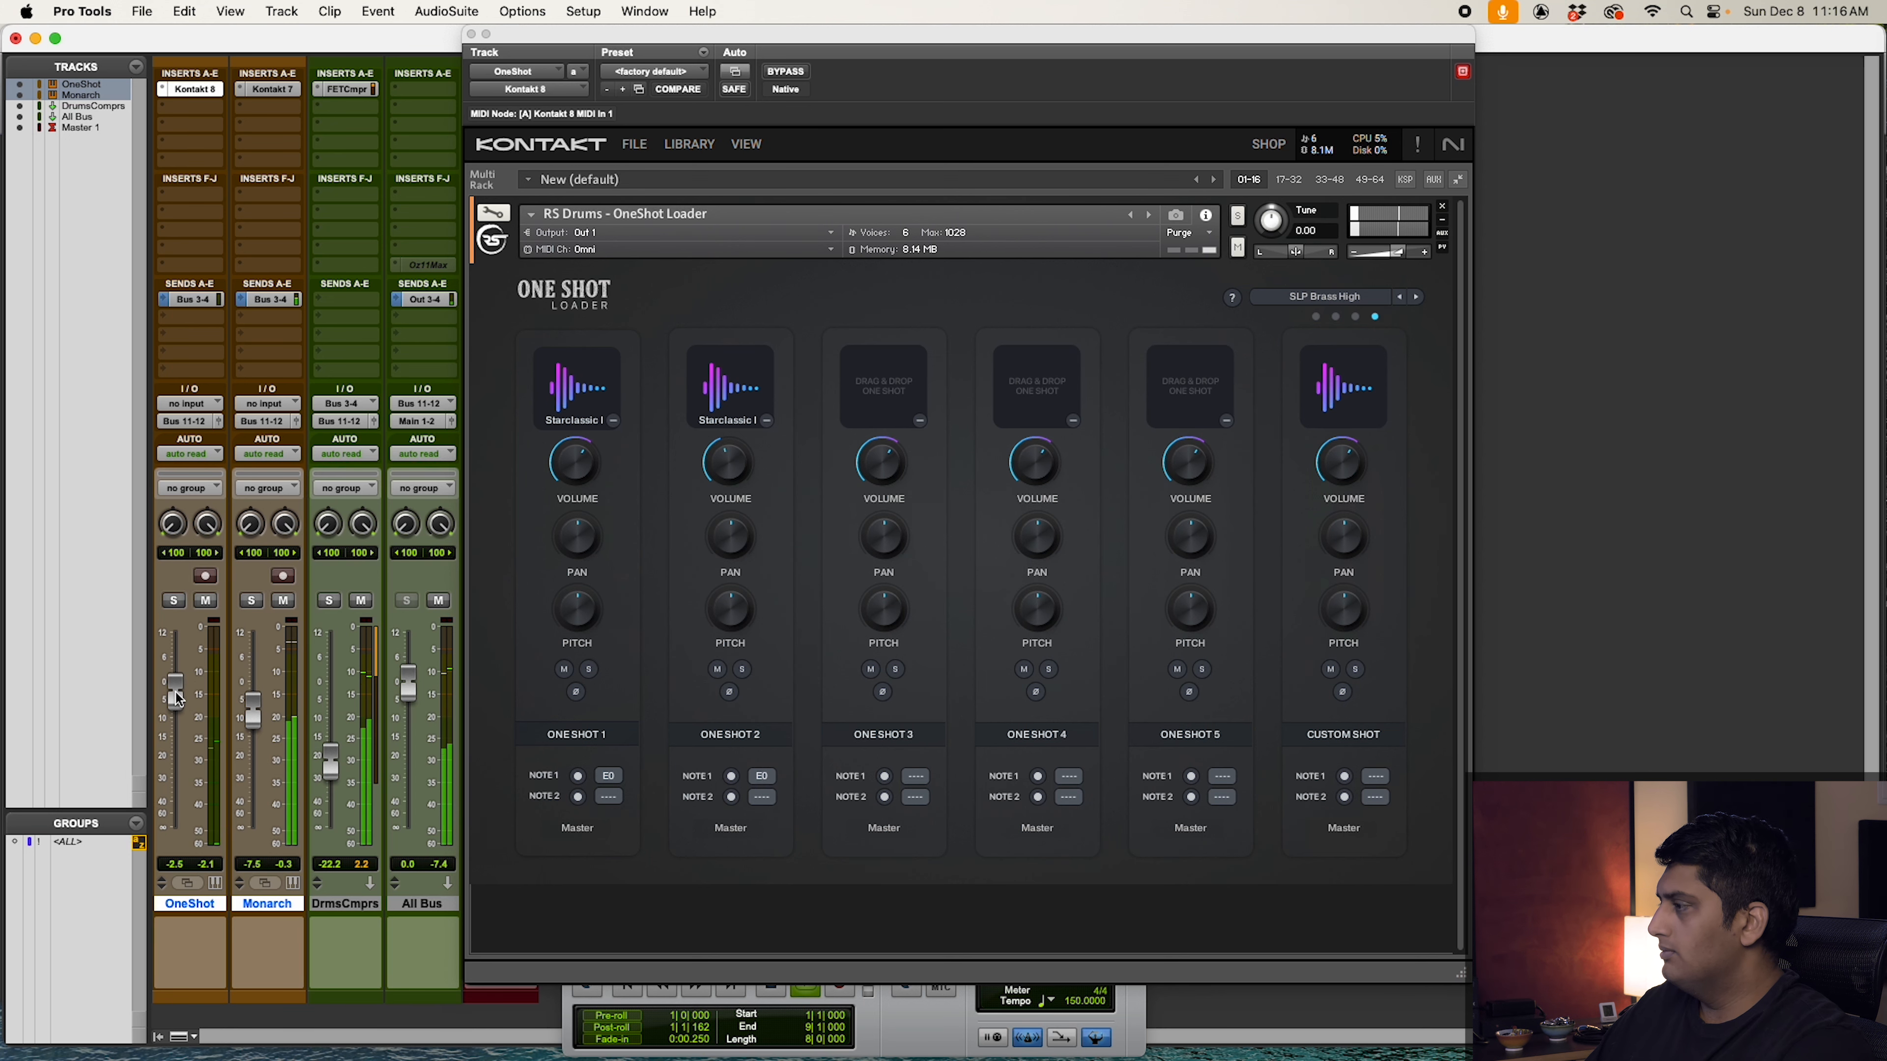
# Step: Stop playback, select the full pattern from 1|1|000 to 9|1|000 in the Edit window, and save the session
pyautogui.press('super+equal')
pyautogui.press('space')
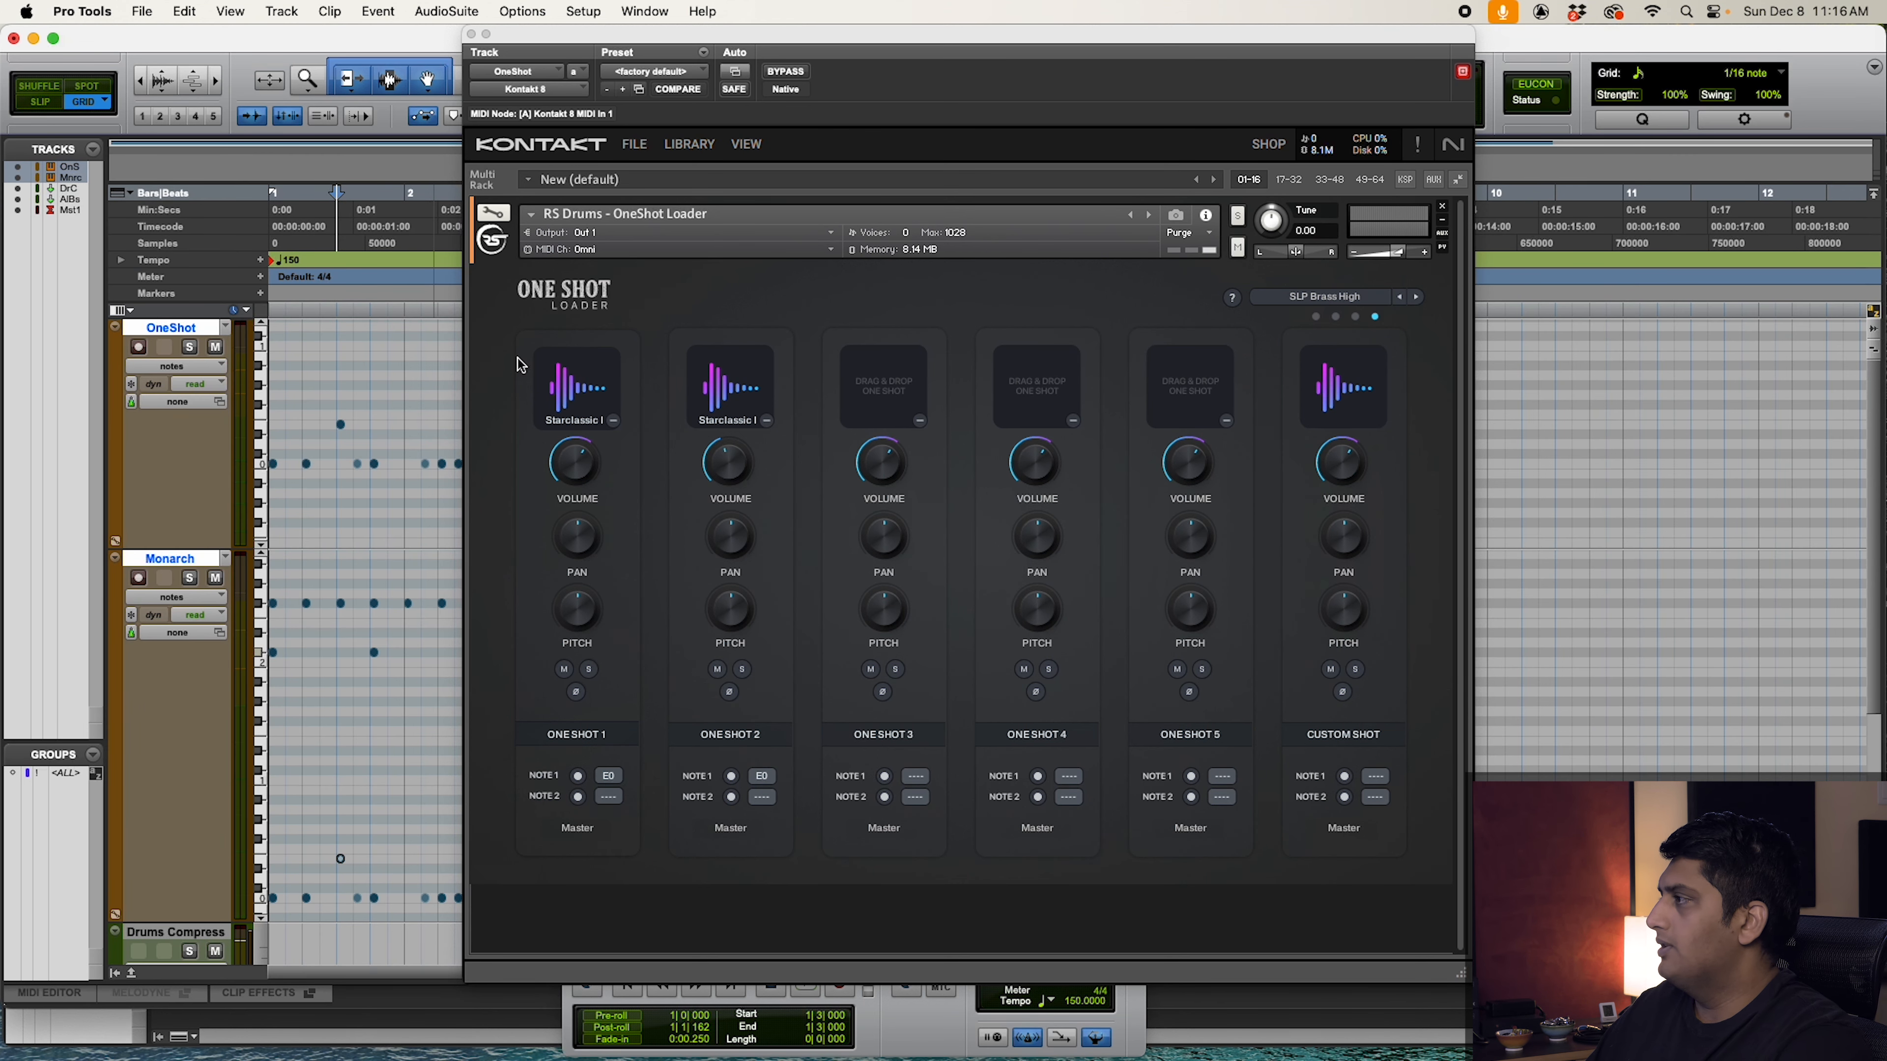
pyautogui.click(471, 34)
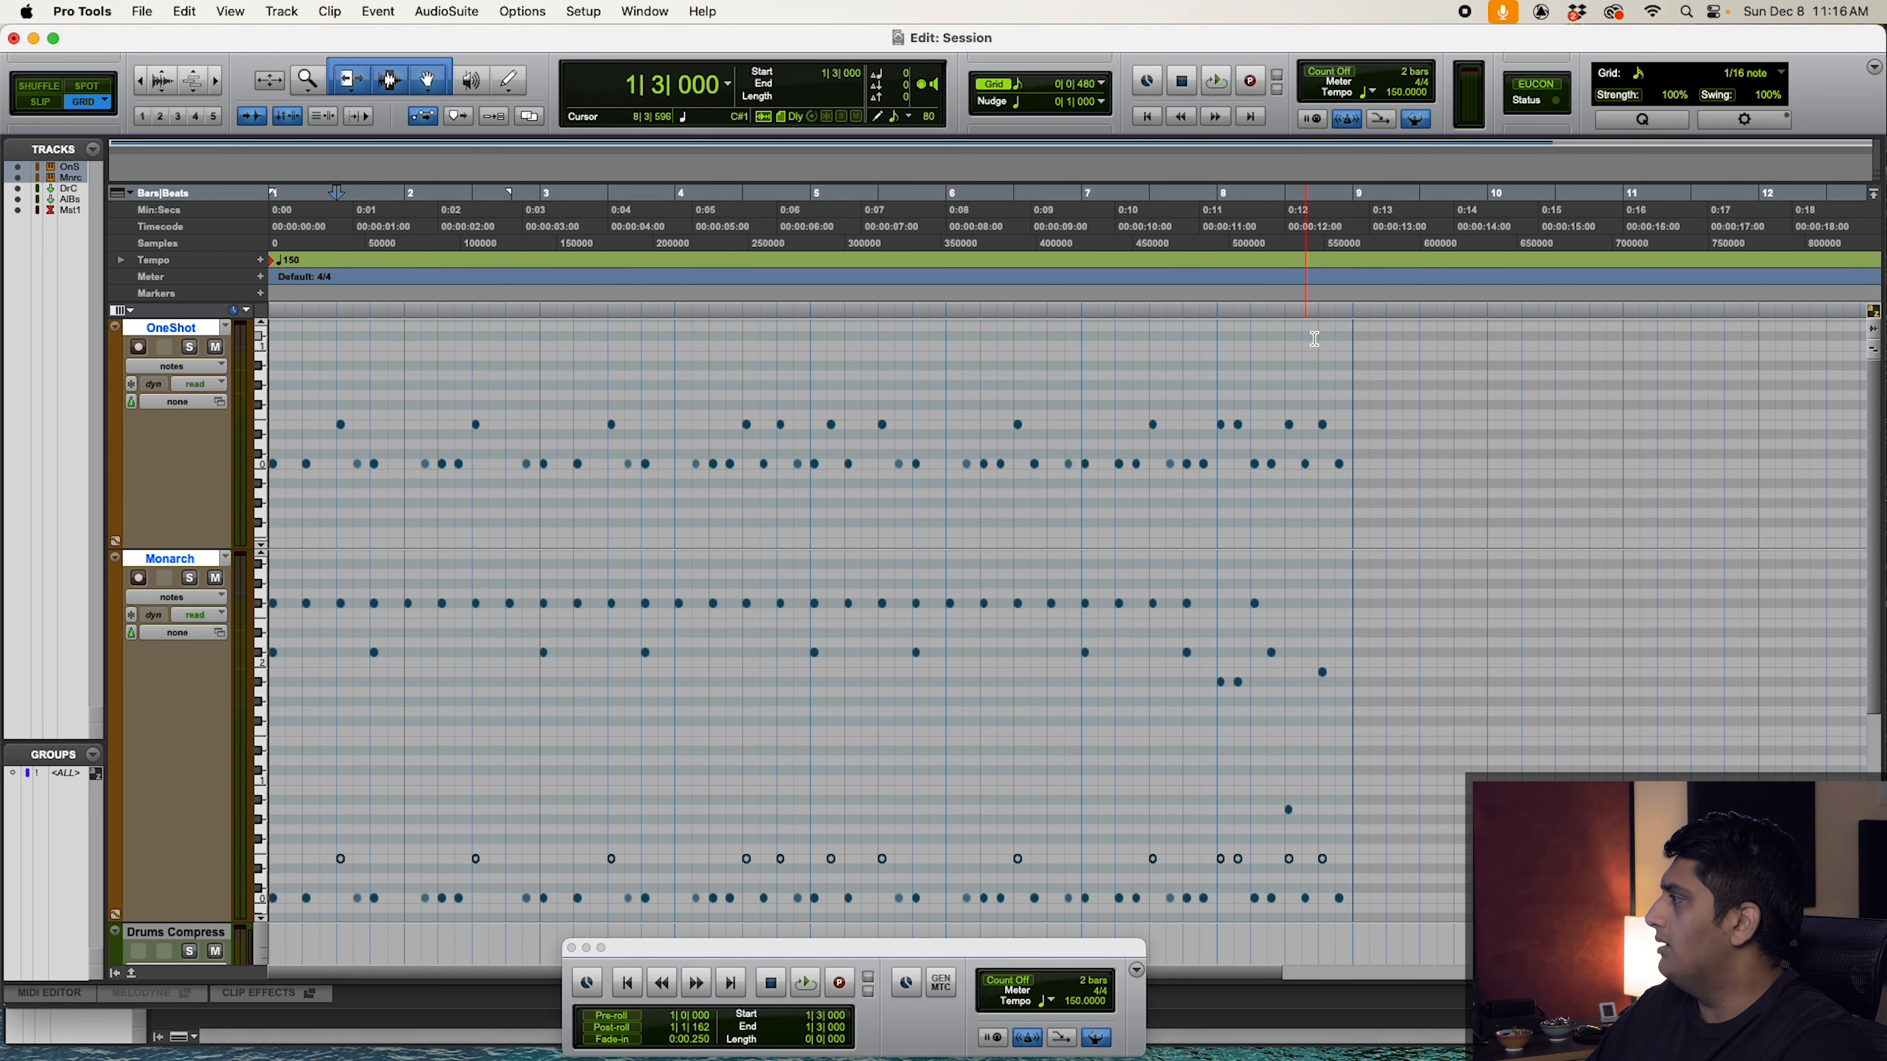
pyautogui.moveTo(1355, 338); pyautogui.dragTo(271, 338)
pyautogui.press('super+s')
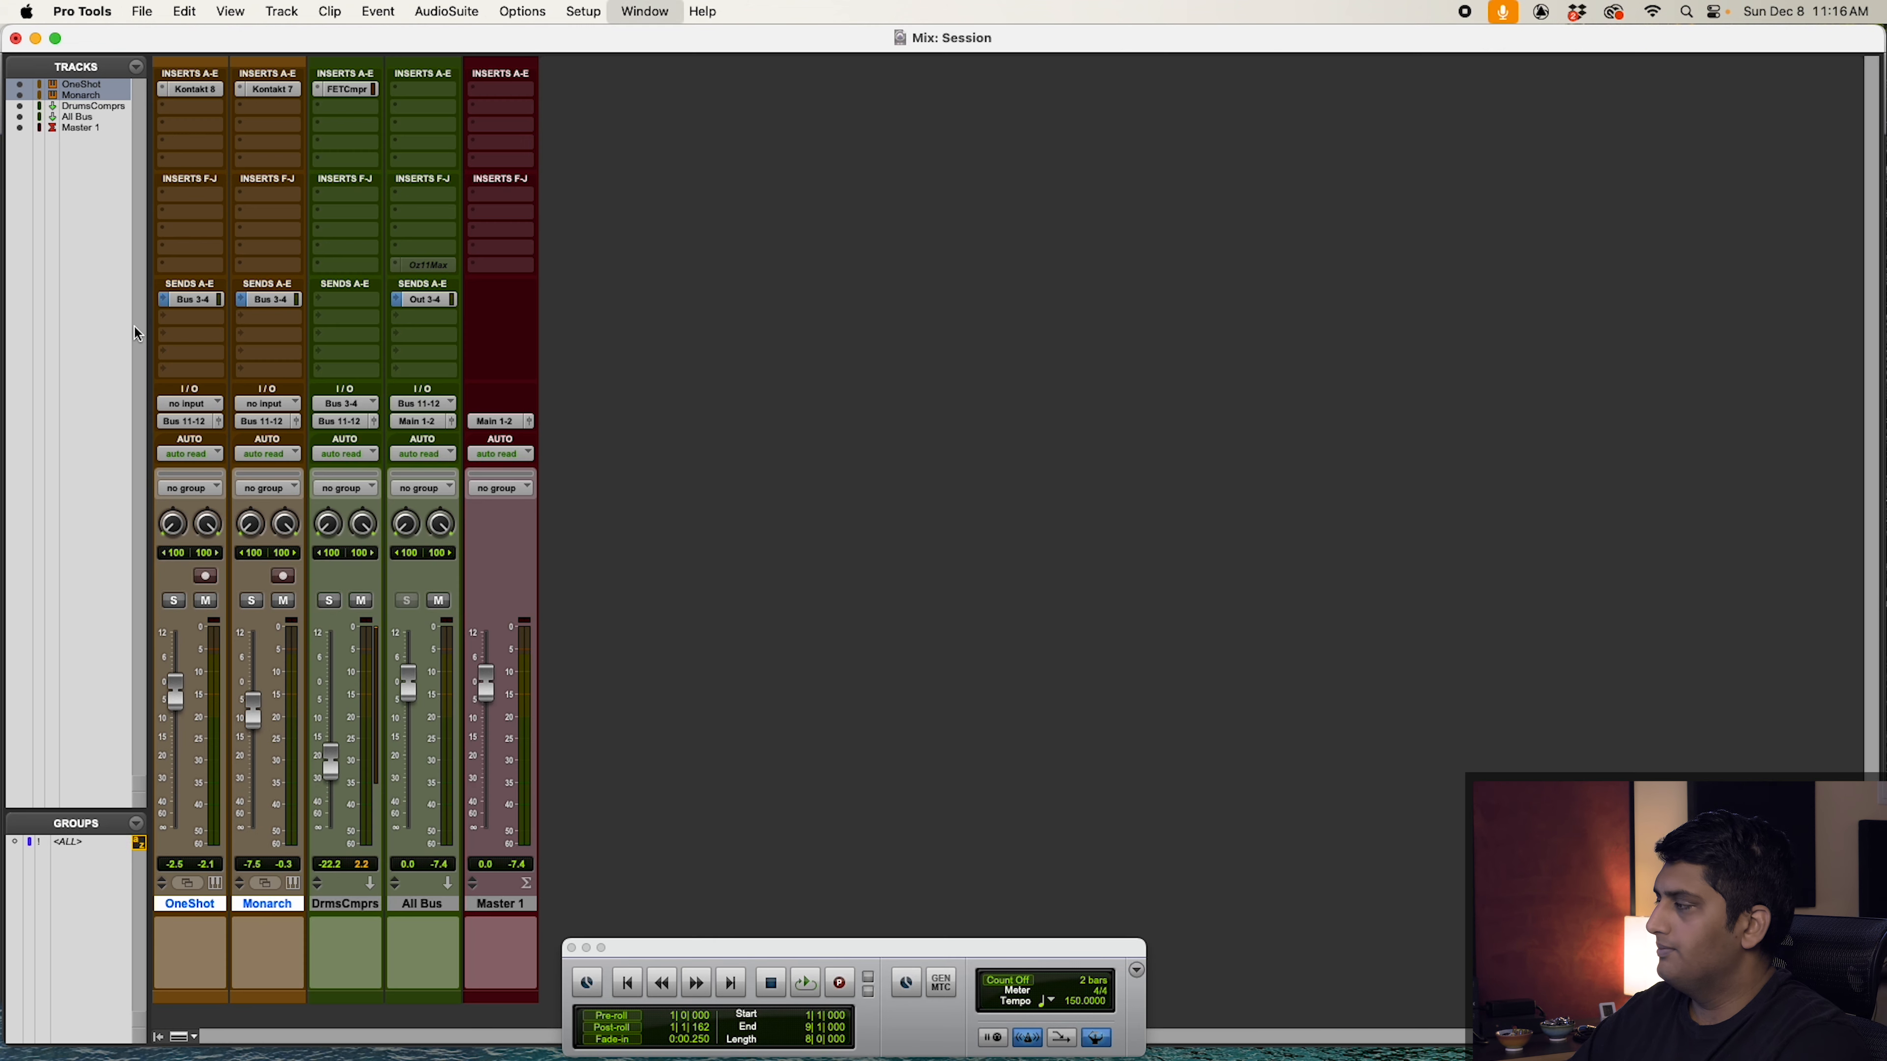
# Step: Play the selected bars in the Mix window with the OneShot track's Kontakt 8 open
pyautogui.press('super+equal')
pyautogui.press('space')
pyautogui.click(204, 87)
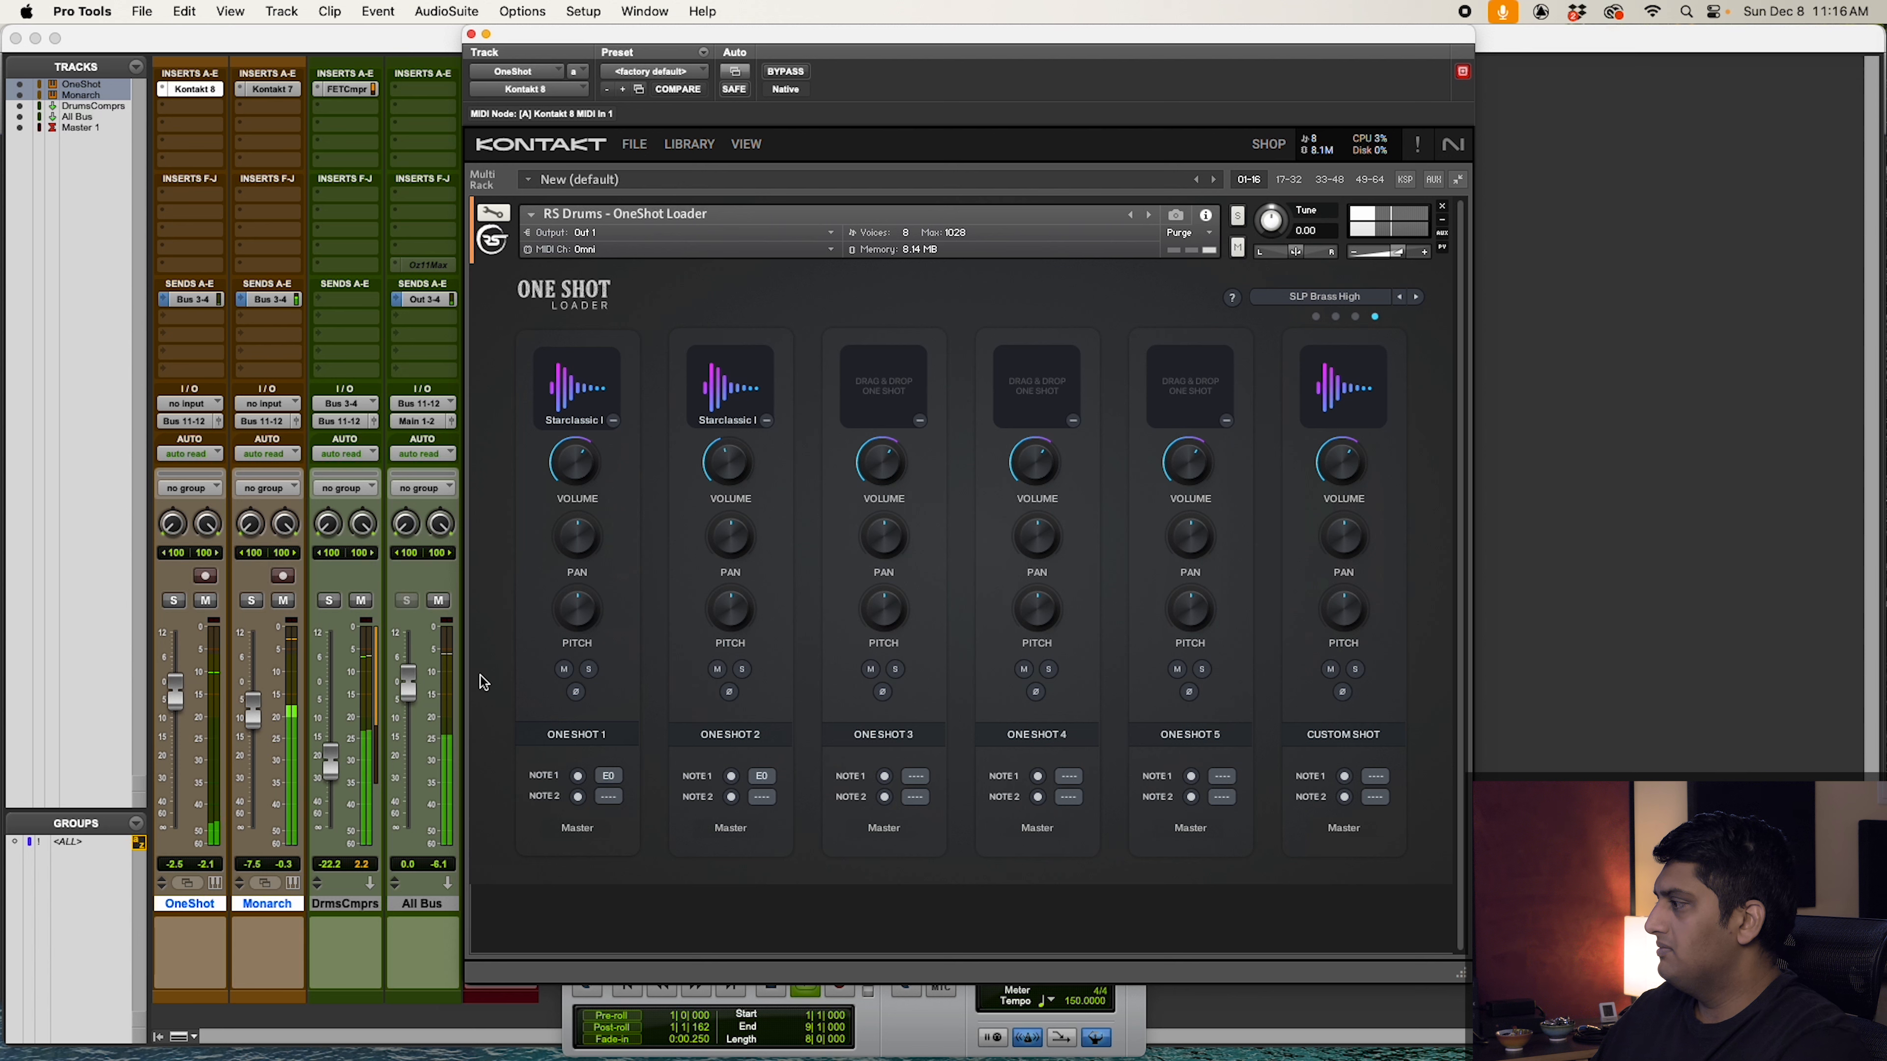
# Step: Compare inverted and normal phase on One Shot 1 and One Shot 2 during playback, leaving both at normal phase
pyautogui.click(576, 693)
pyautogui.click(730, 693)
pyautogui.click(729, 693)
pyautogui.click(575, 693)
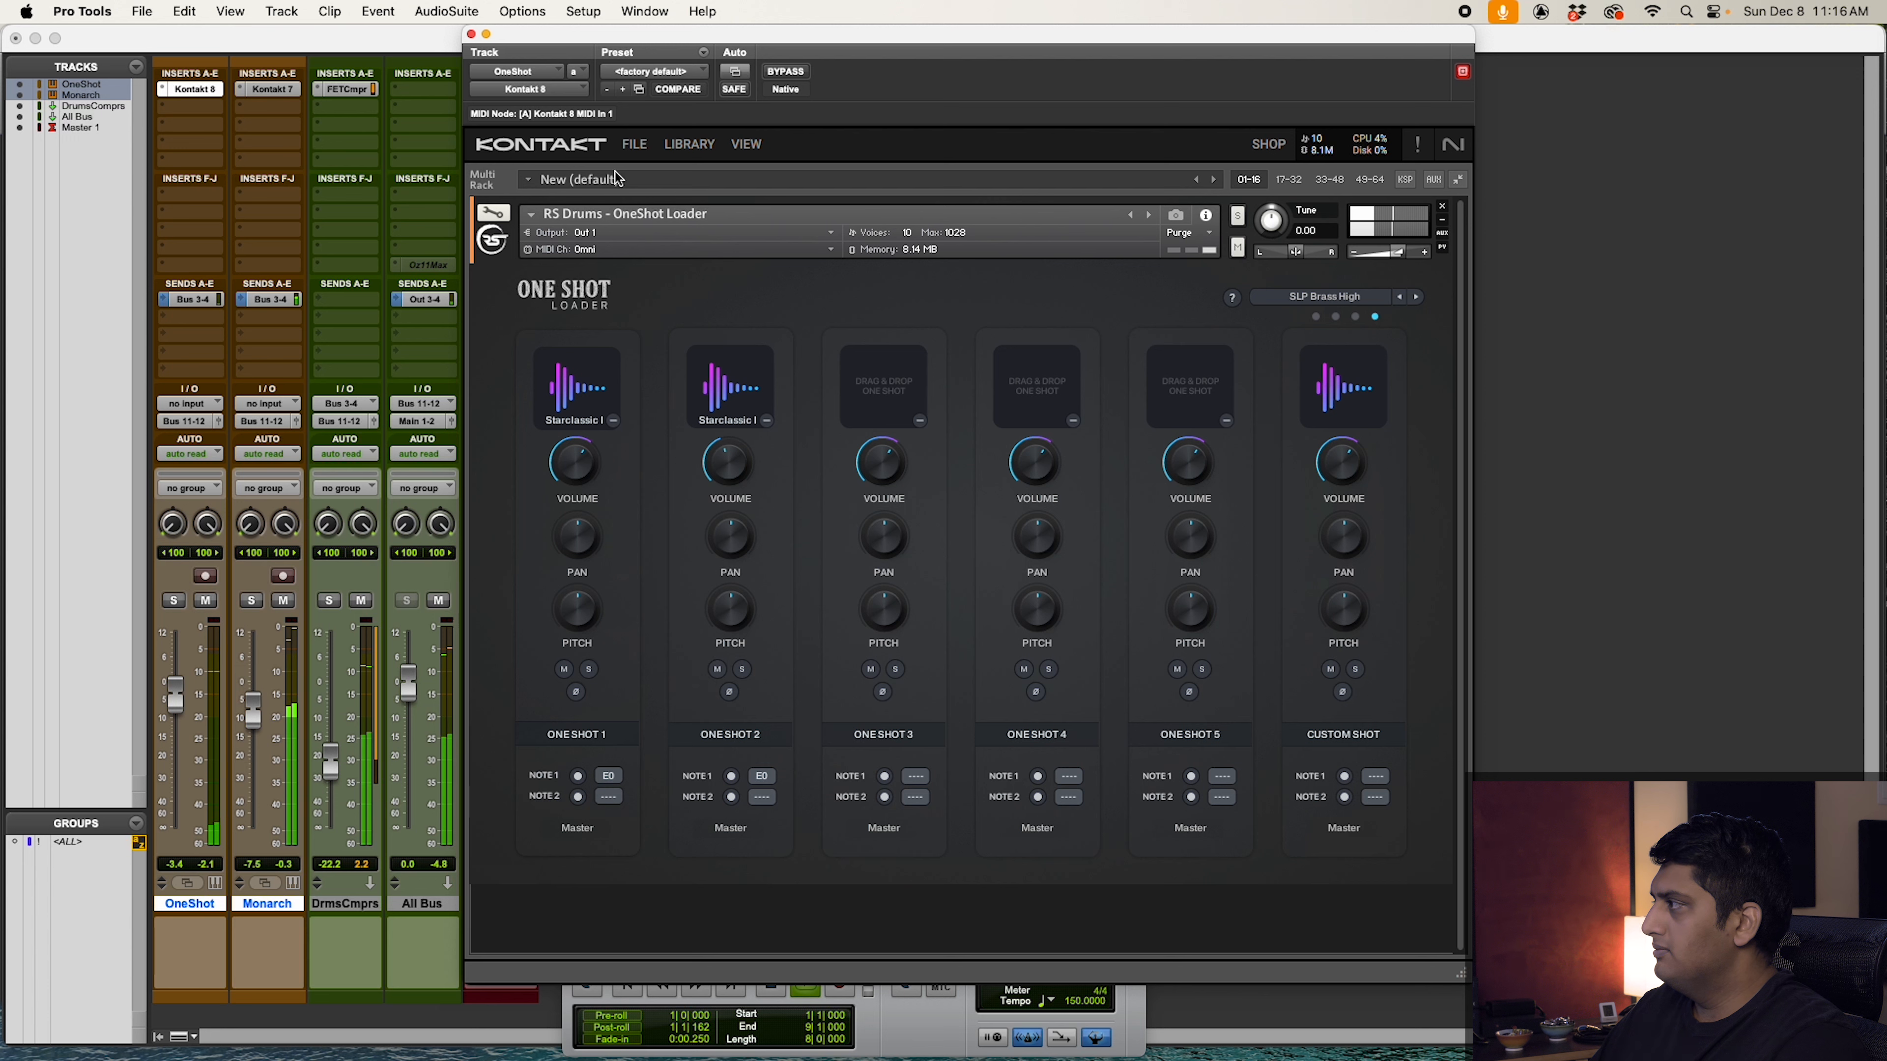
# Step: Compare the drum mix with the OneShot track's Kontakt 8 bypassed and active, leaving it active
pyautogui.keyDown('super'); pyautogui.click(190, 90); pyautogui.keyUp('super')
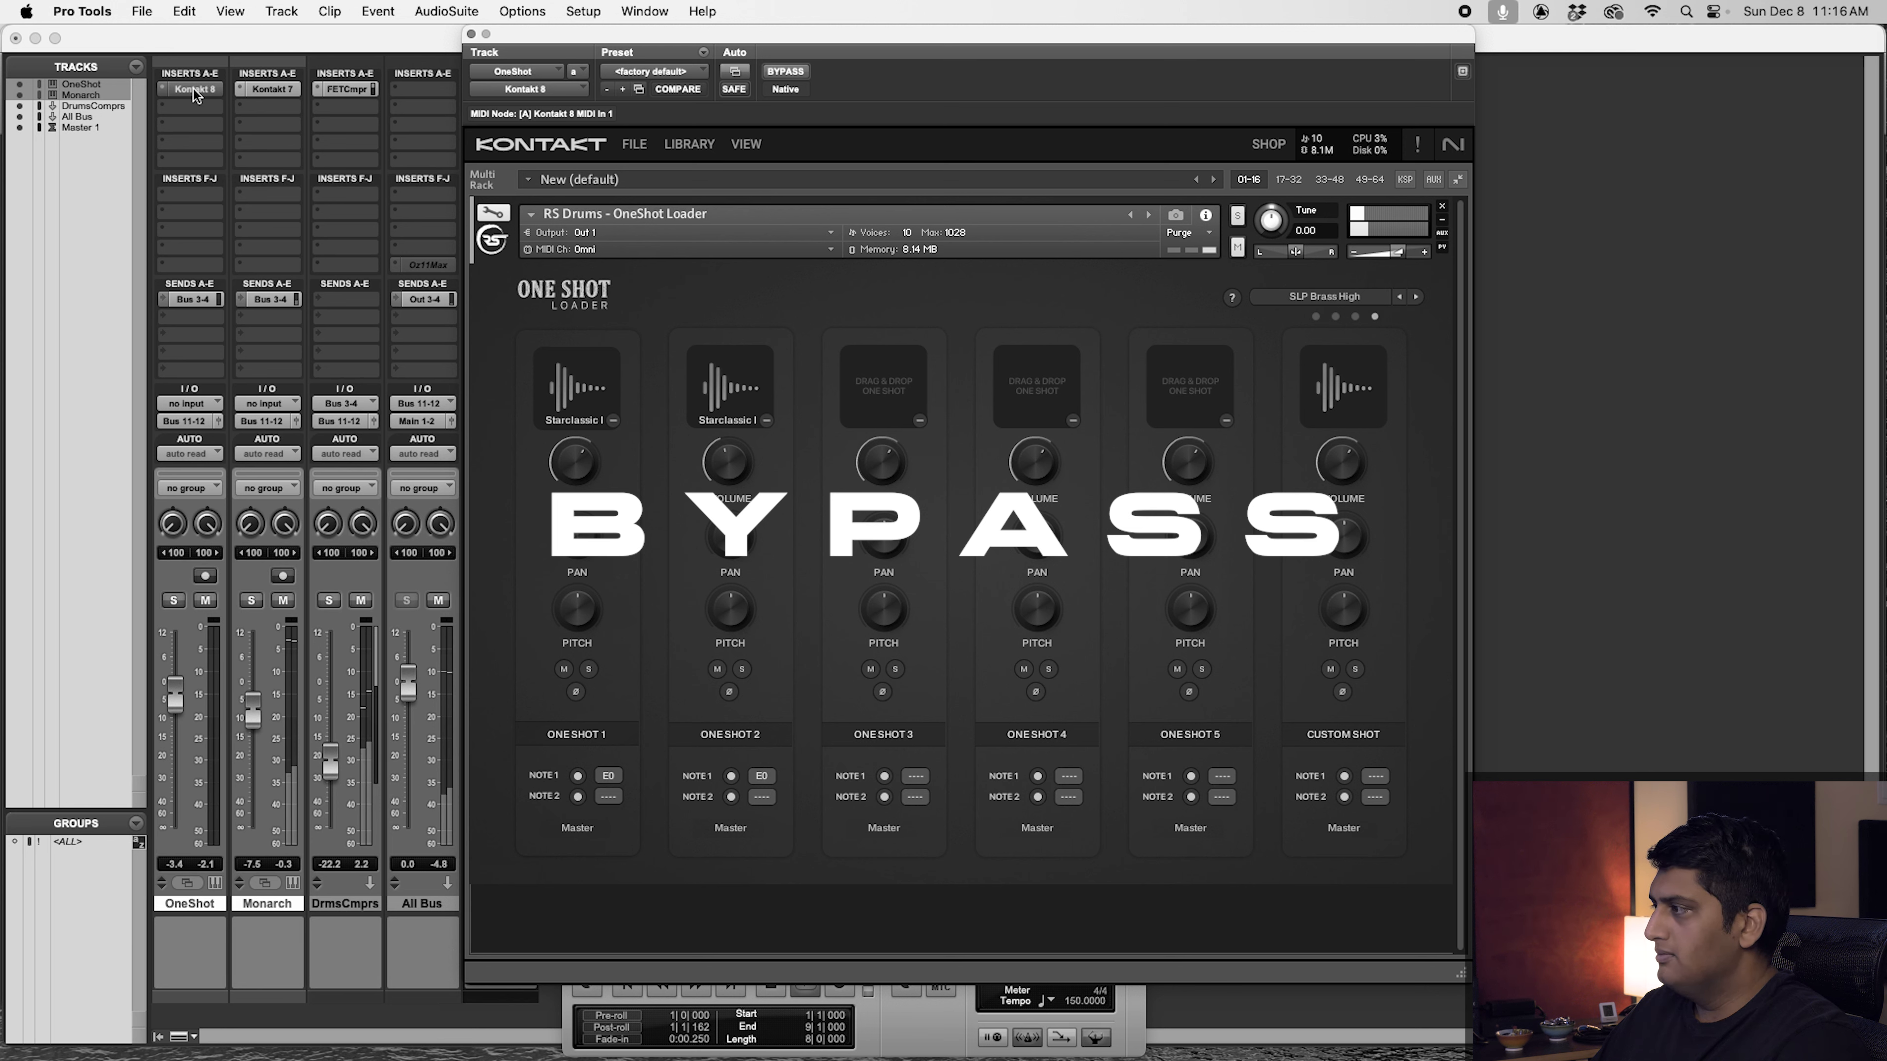
pyautogui.keyDown('super'); pyautogui.click(193, 88); pyautogui.keyUp('super')
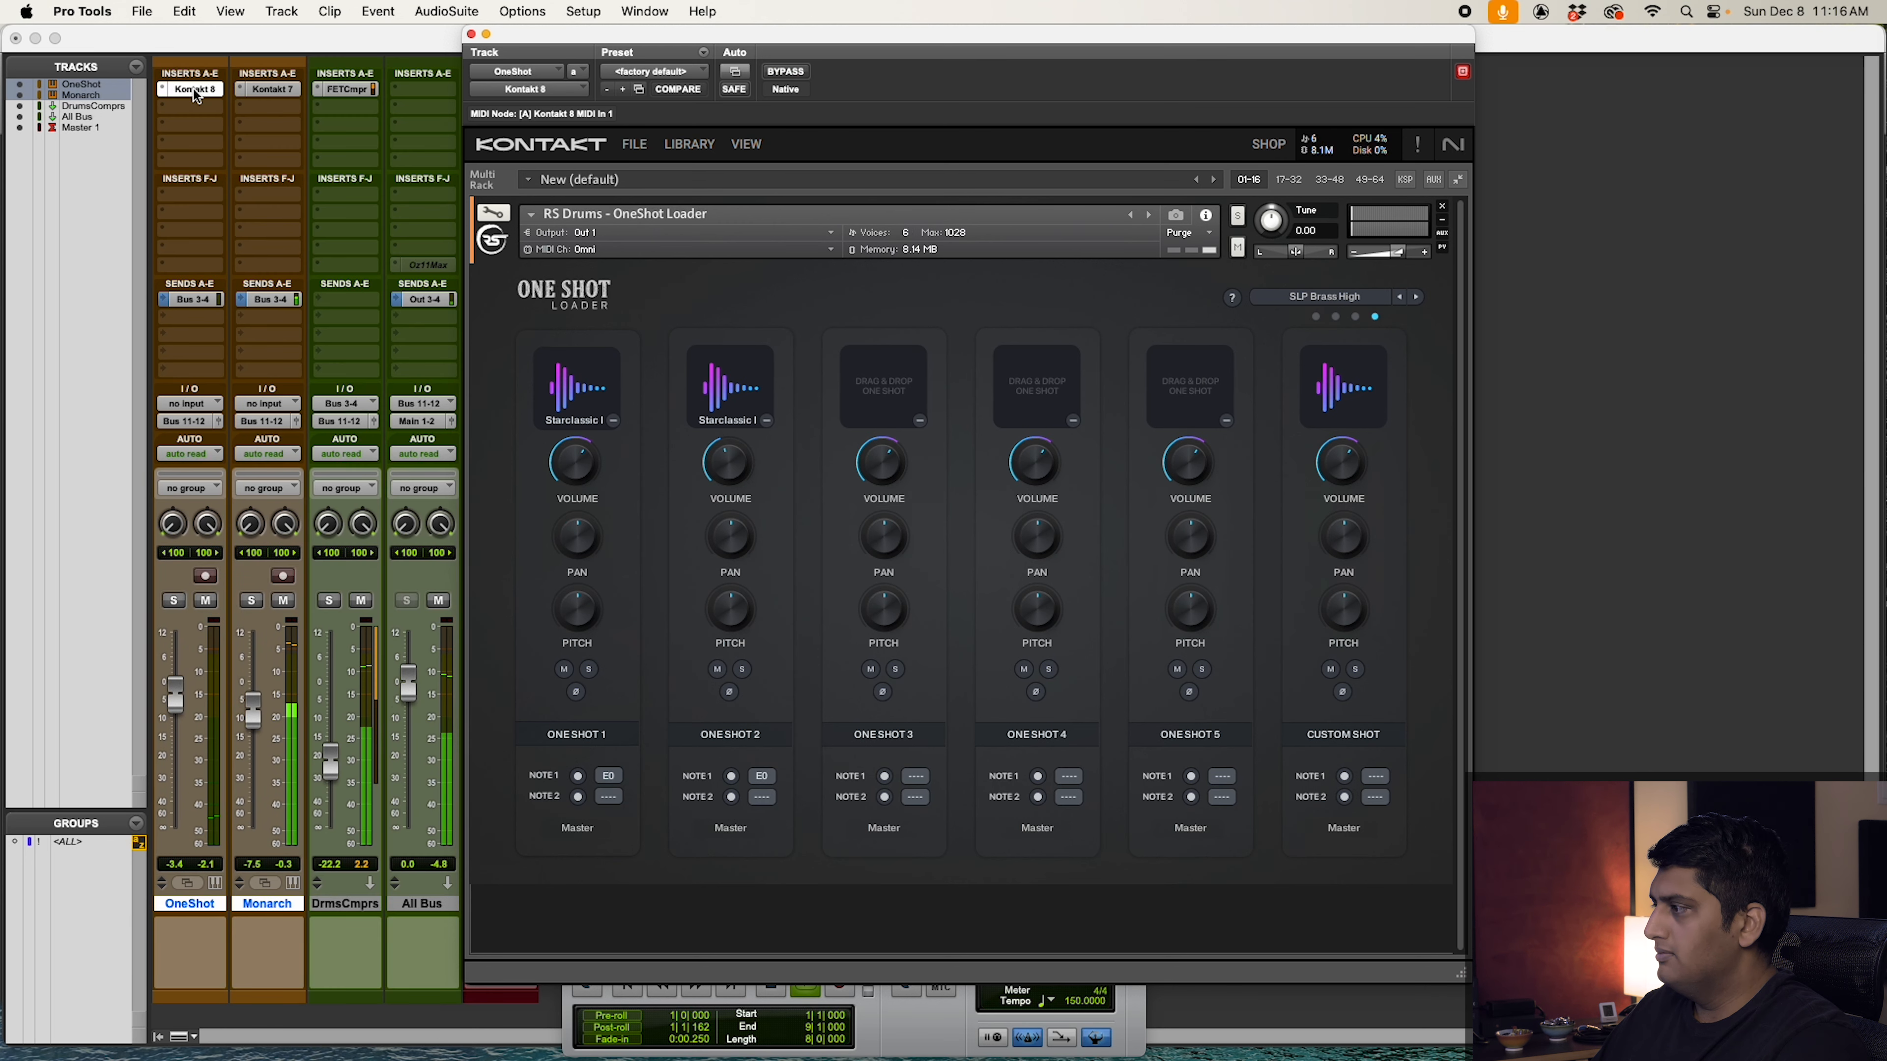